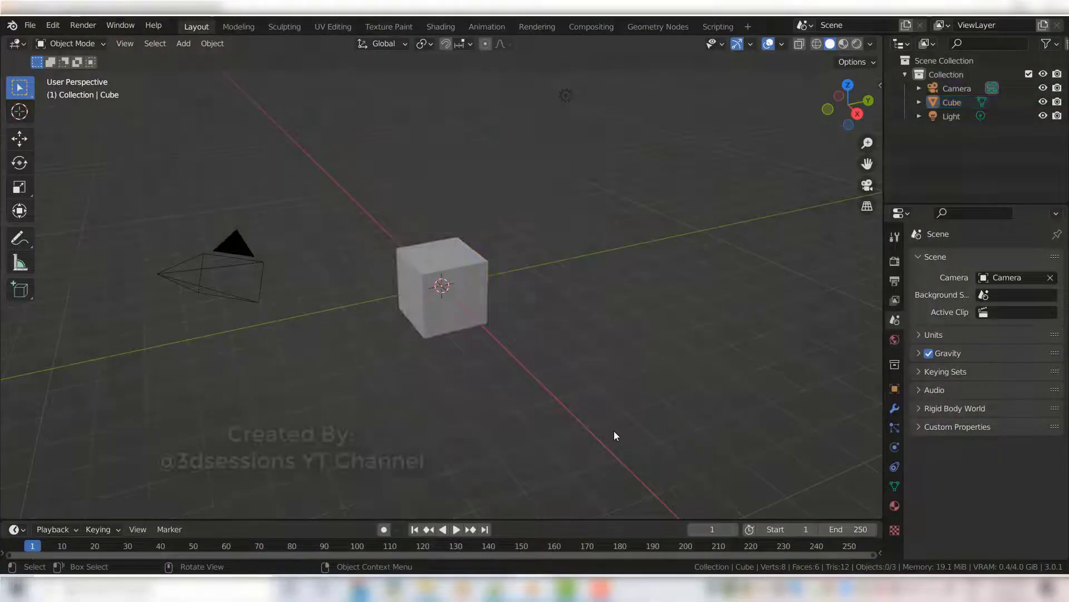
- Select the default cube and delete it
left_click(475, 284)
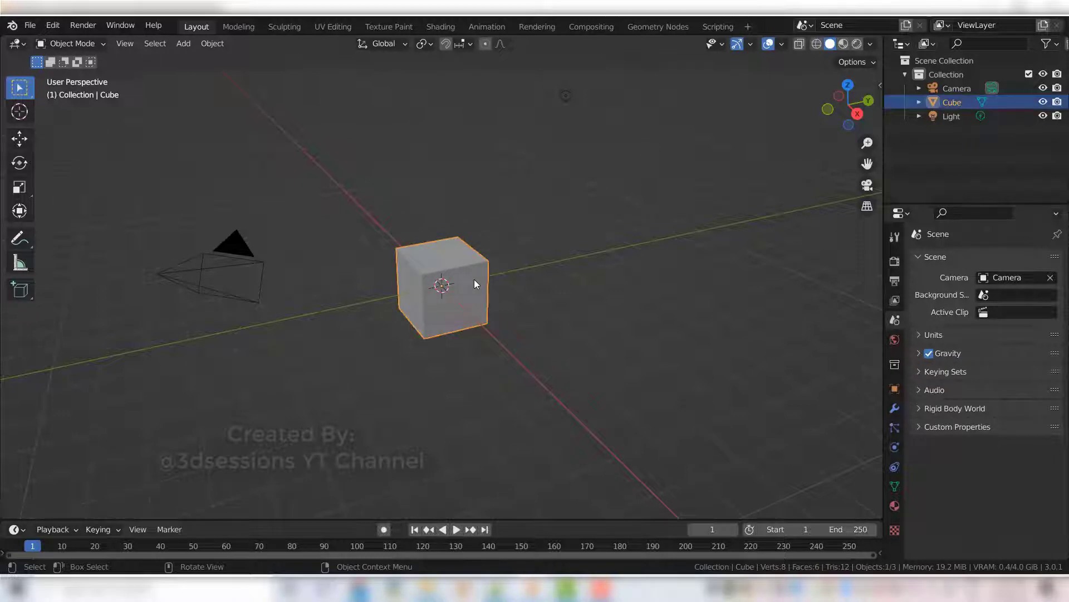
key("x")
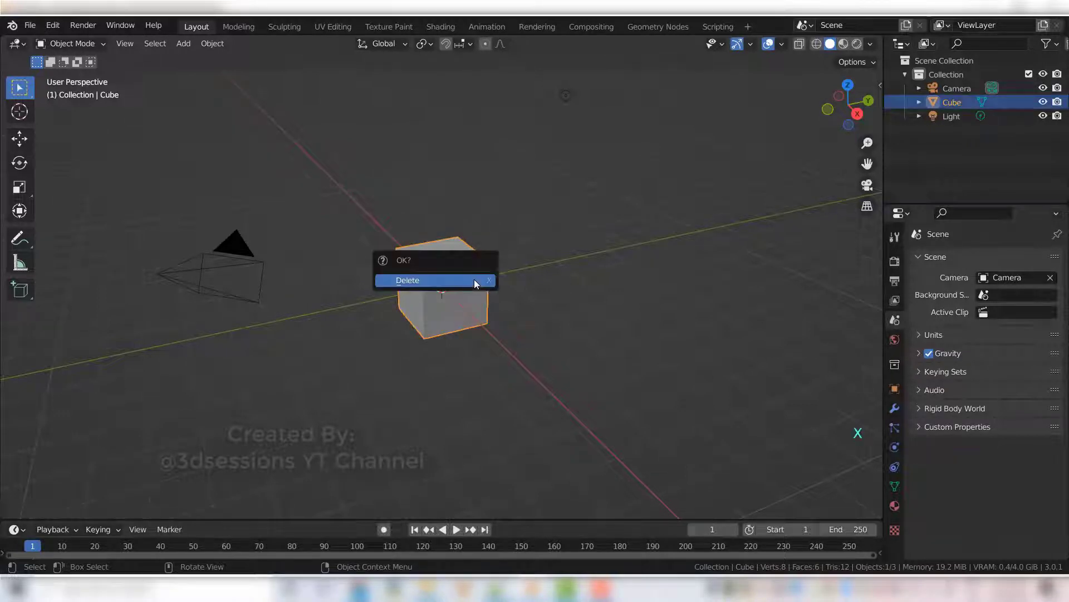
left_click(474, 279)
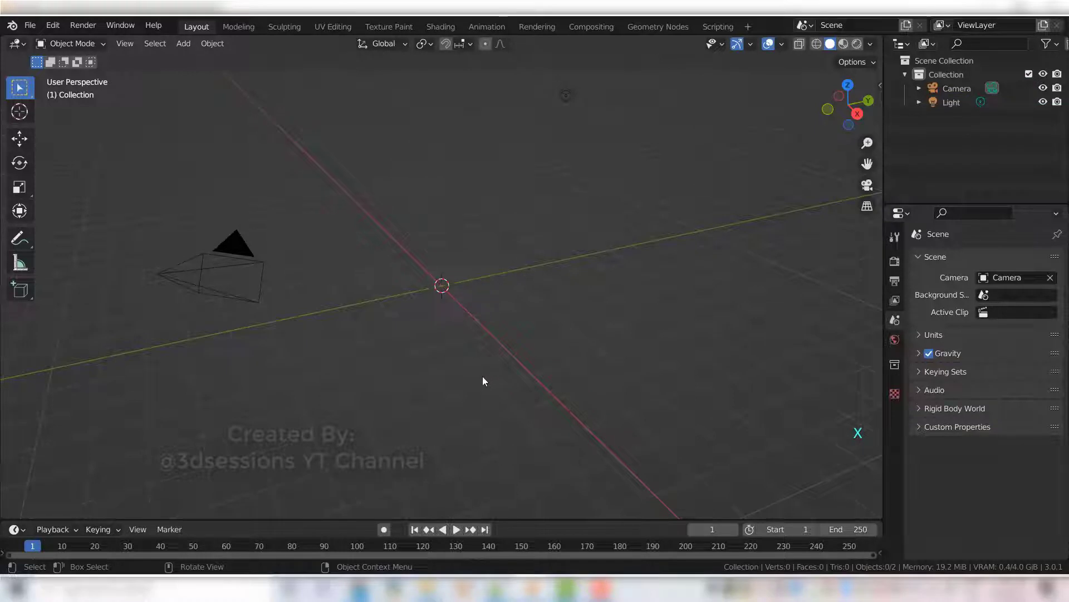
- Switch to front orthographic view and add a cylinder mesh
key("grave")
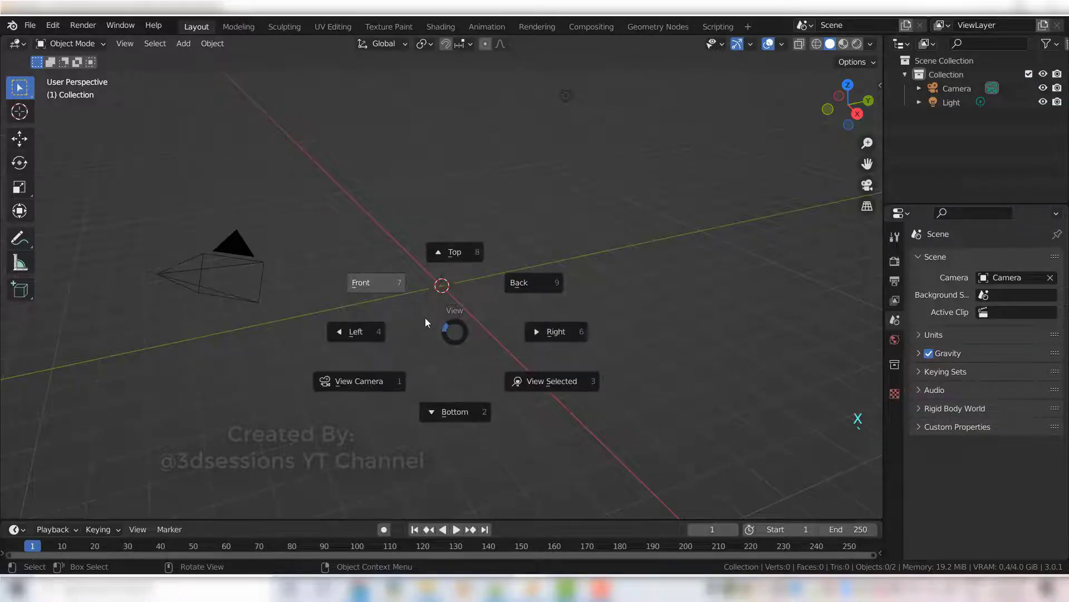
left_click(380, 284)
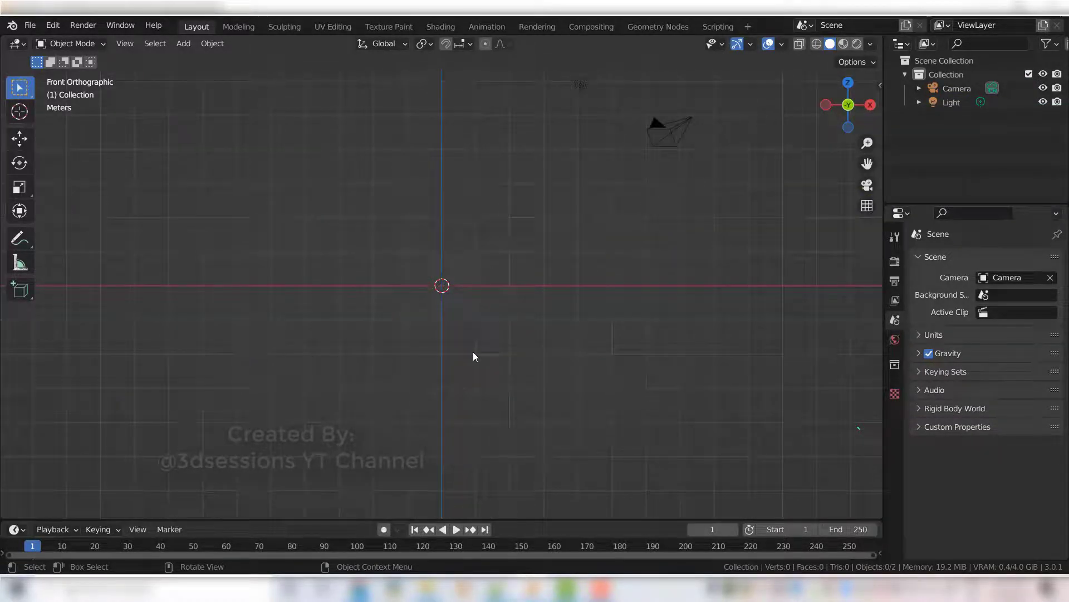
key("shift+a")
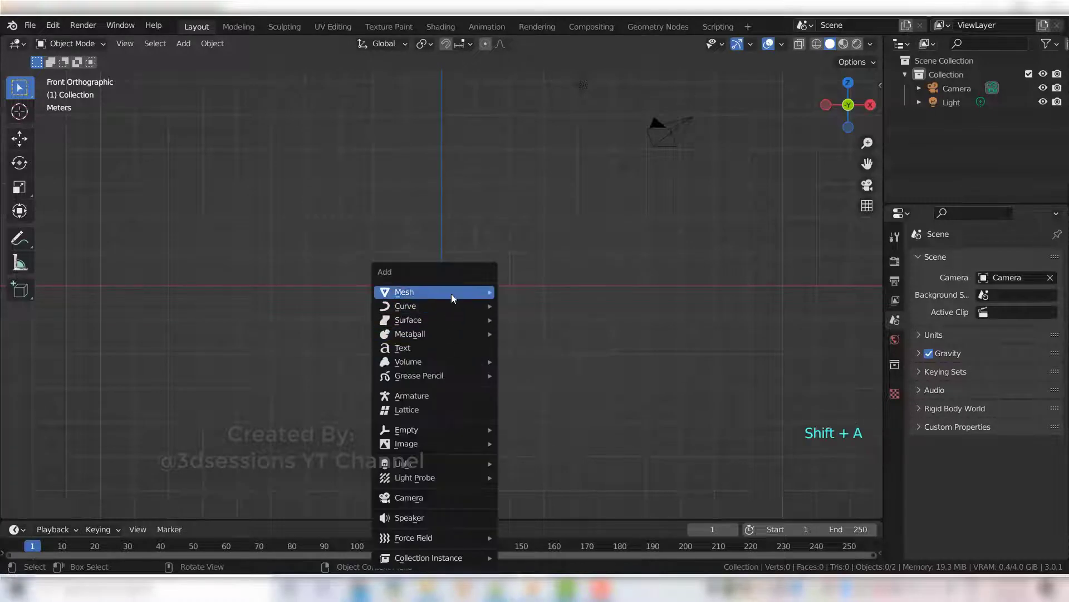
mouse_move(451, 293)
left_click(545, 361)
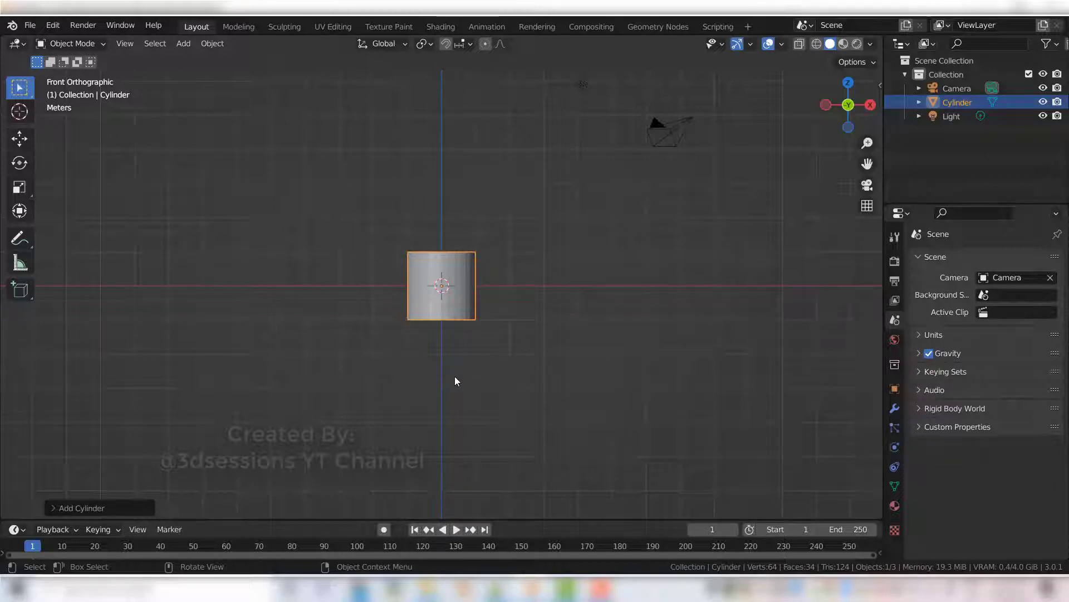
- Scale the cylinder down along Z into a short, wide disc
key("s")
key("z")
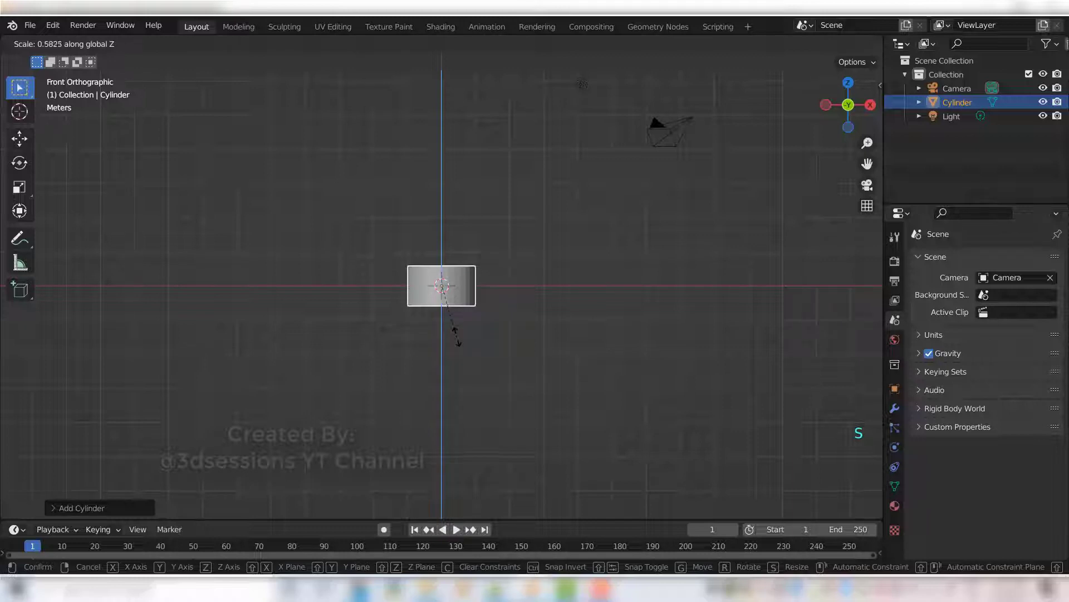
left_click(466, 351)
scroll(460, 361, "up", 2)
scroll(484, 299, "up", 2)
middle_click_drag(464, 349, 477, 414)
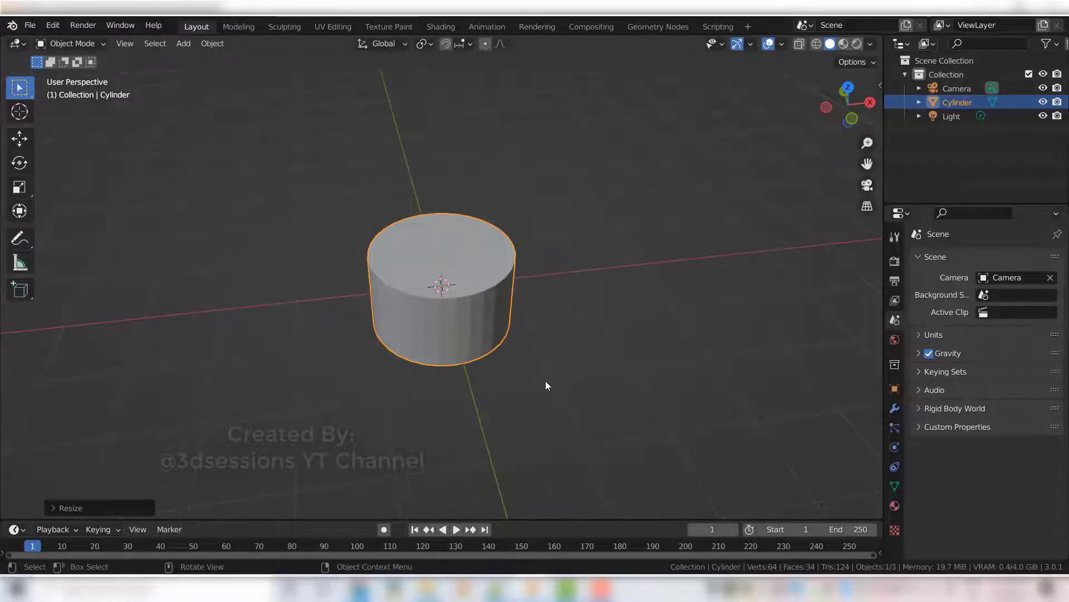
- In Edit Mode face select, select the cylinder's top and bottom cap faces
key("Tab")
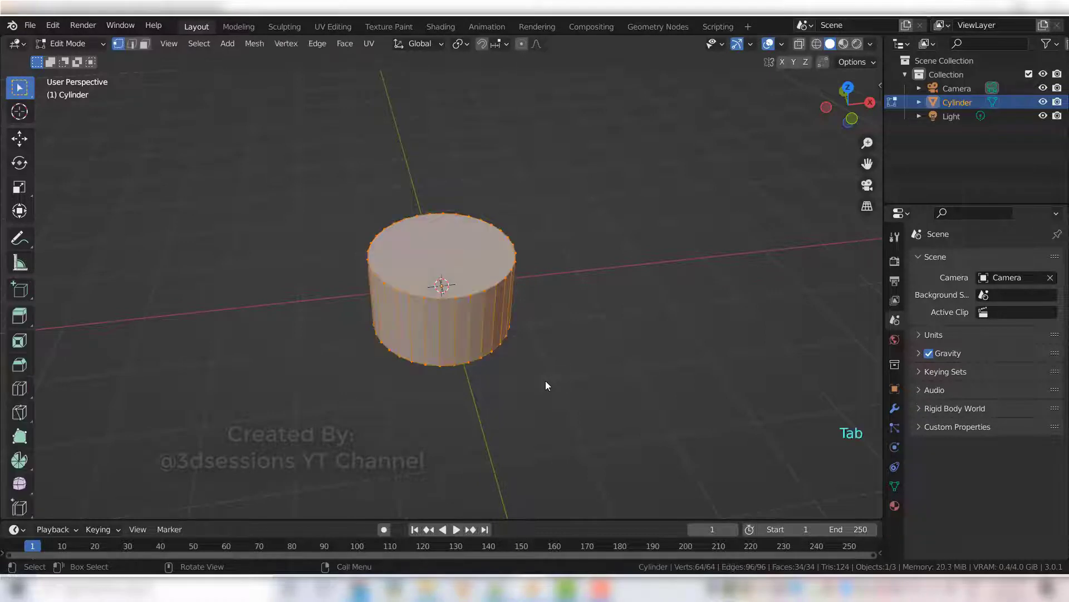
key("3")
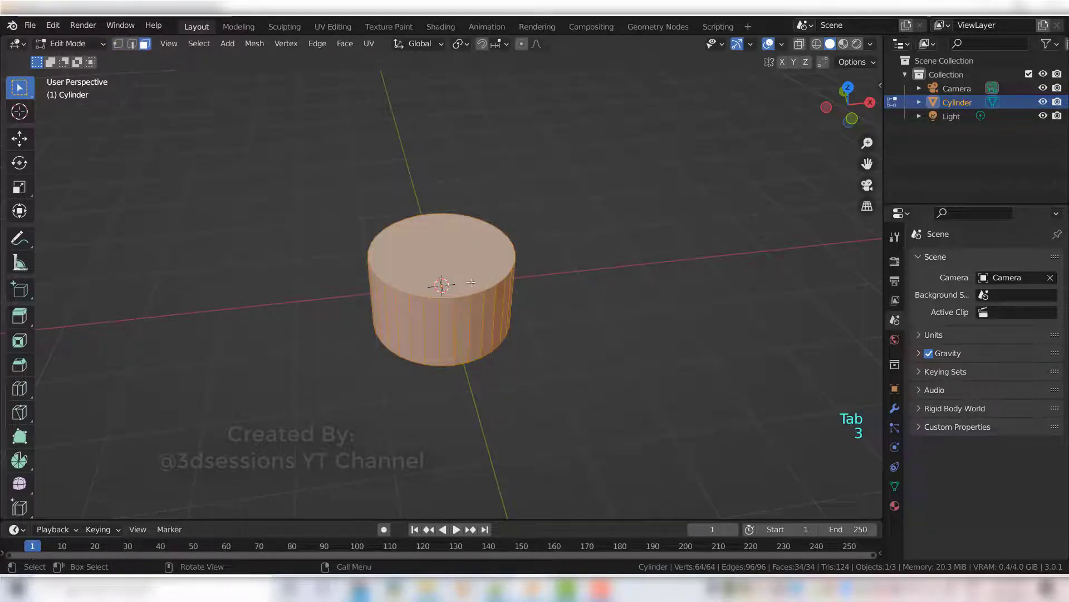
left_click(463, 267)
middle_click_drag(504, 408, 446, 337)
left_click(442, 325, "shift")
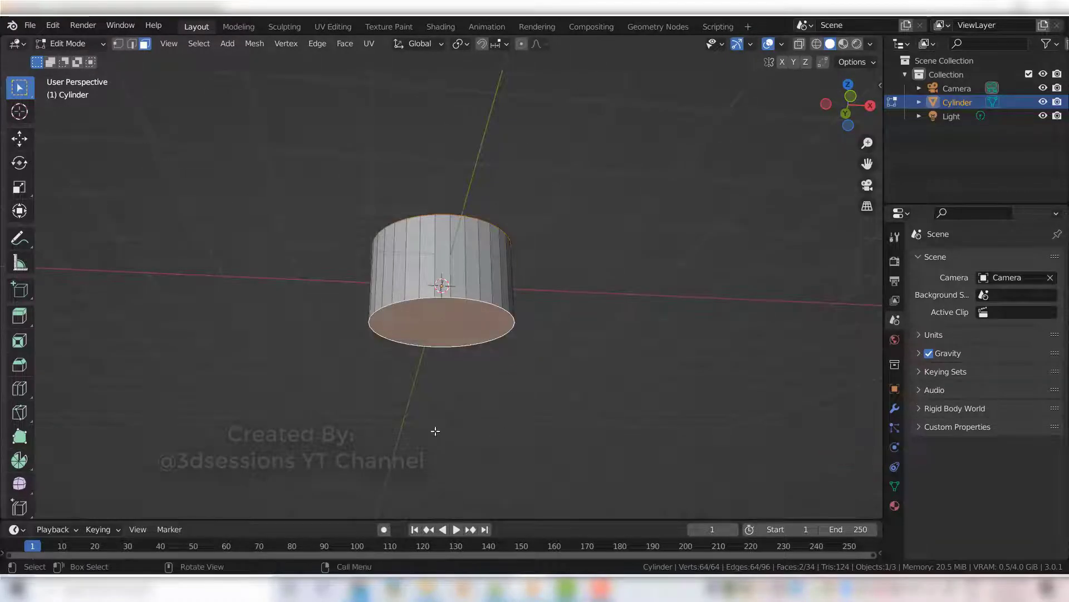
middle_click_drag(513, 370, 506, 351)
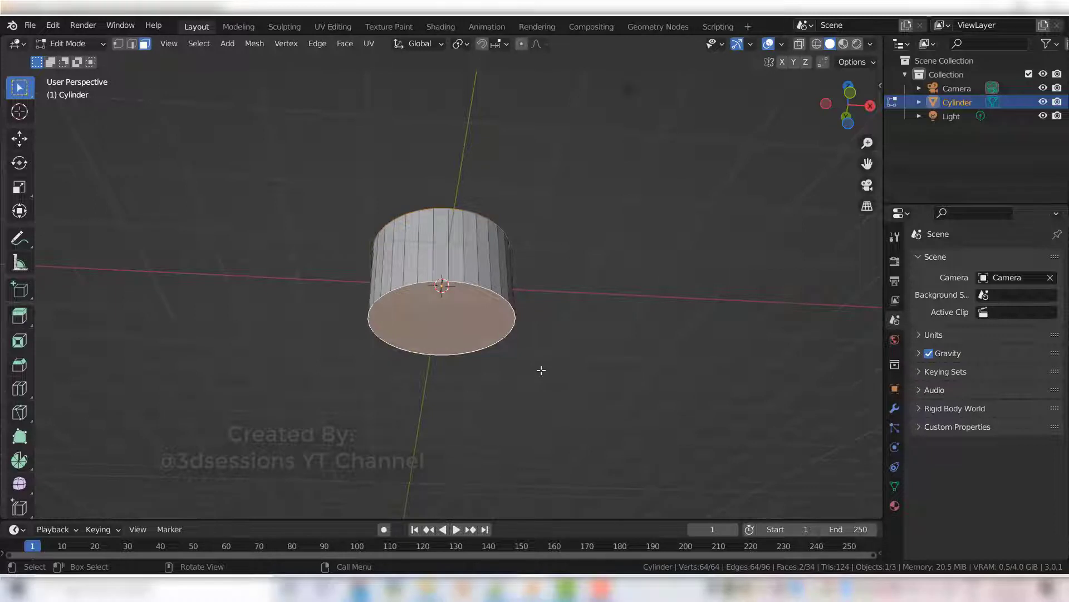
- Inset both caps twice with X-ray on, then deselect and return to Object Mode
key("alt+z")
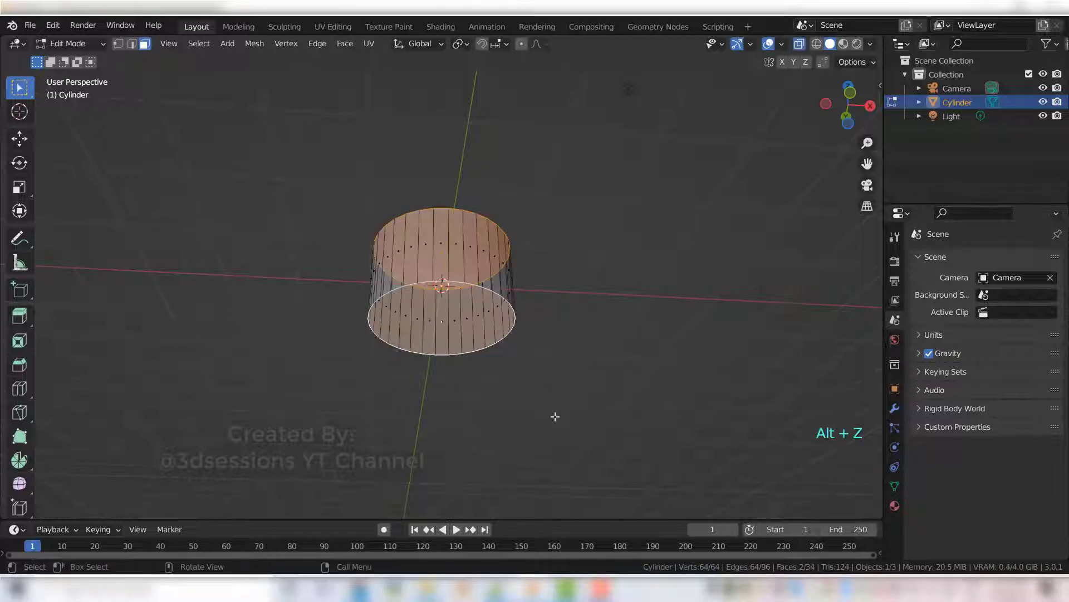
middle_click_drag(549, 415, 542, 390)
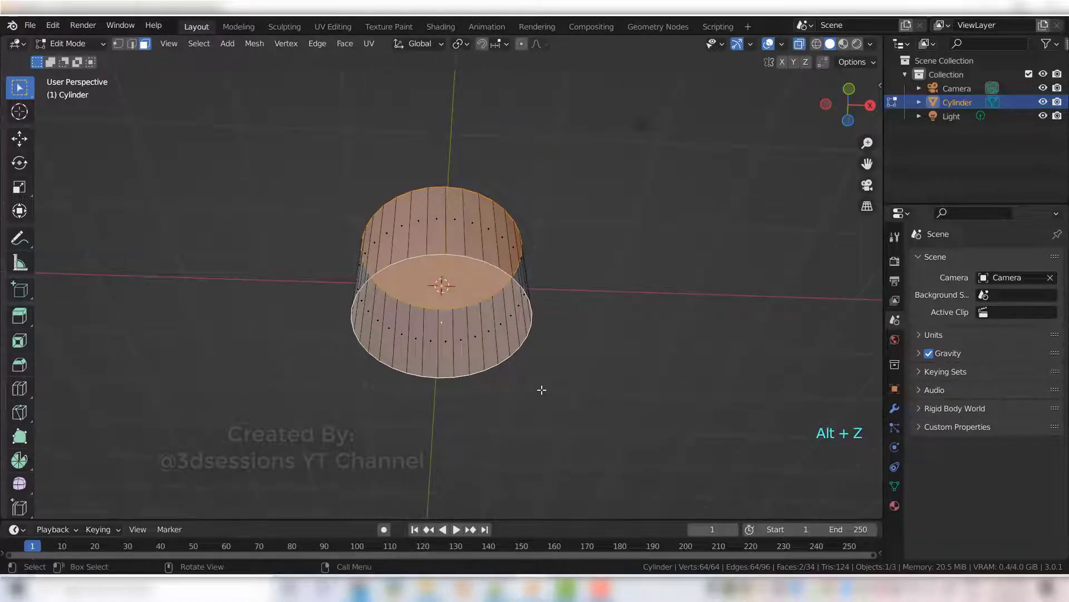
key("i")
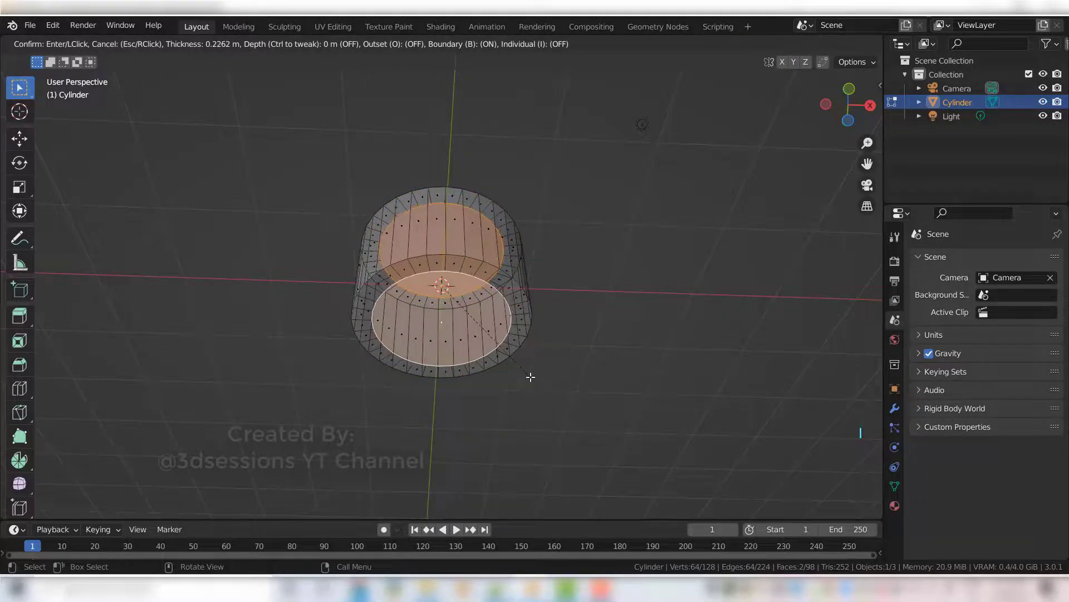
left_click(530, 377)
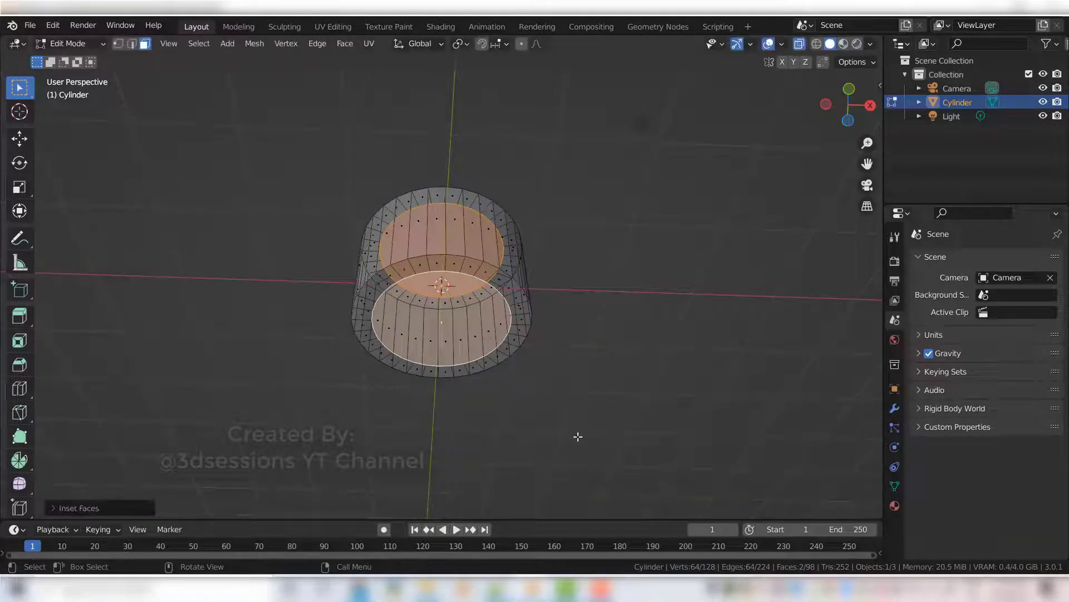
key("i")
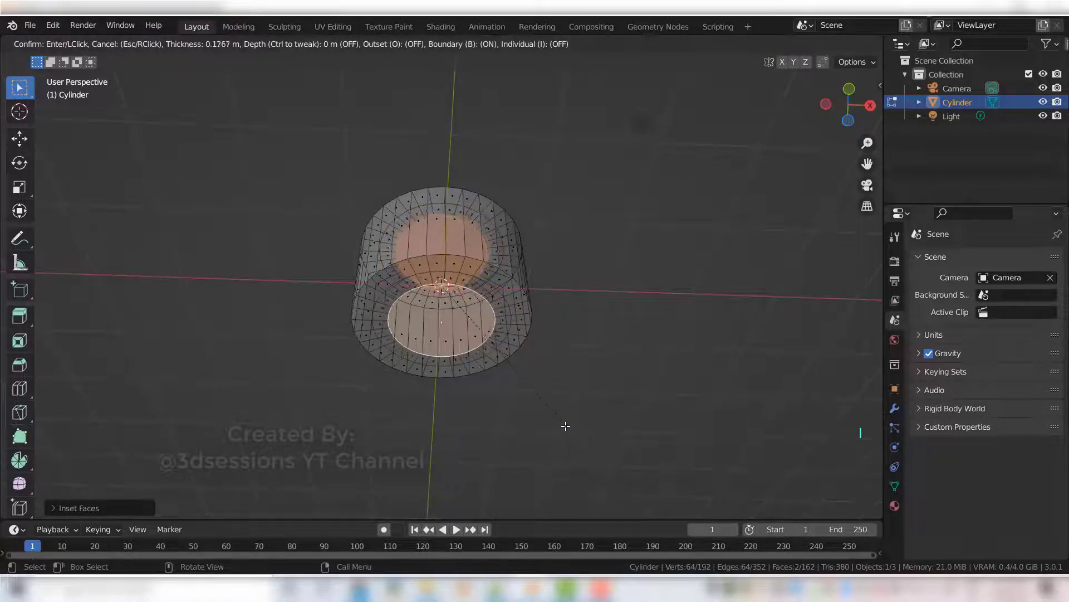
left_click(557, 422)
middle_click_drag(529, 325, 543, 430)
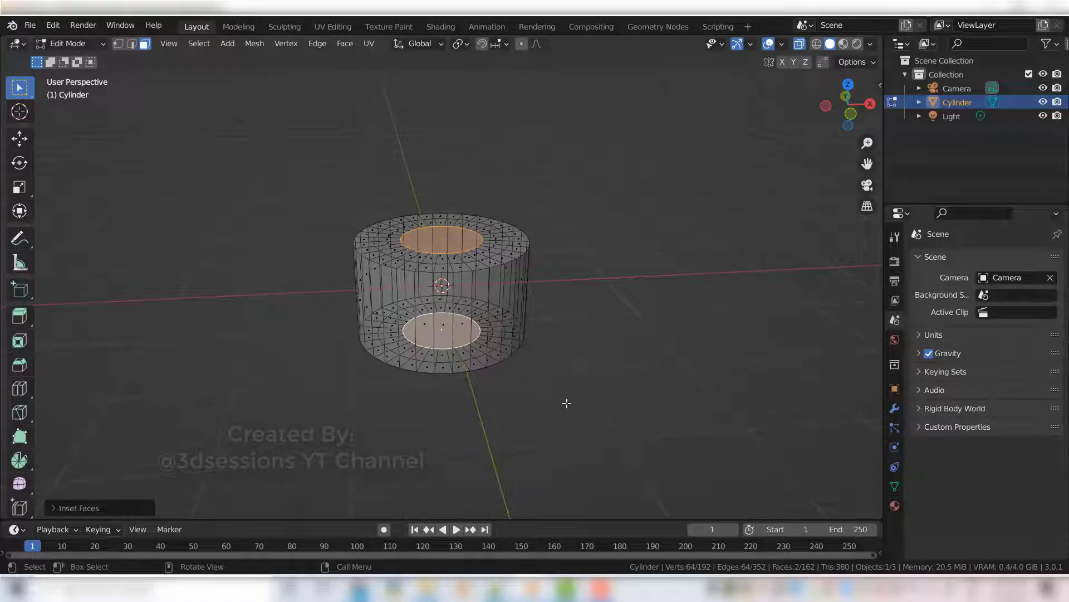
key("alt+z")
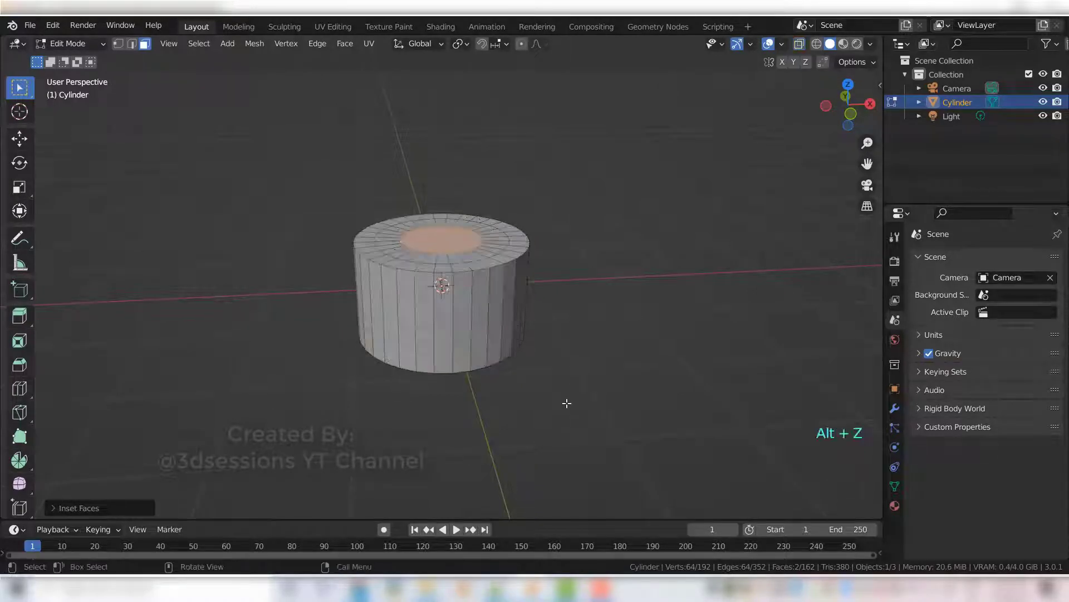
left_click(567, 402)
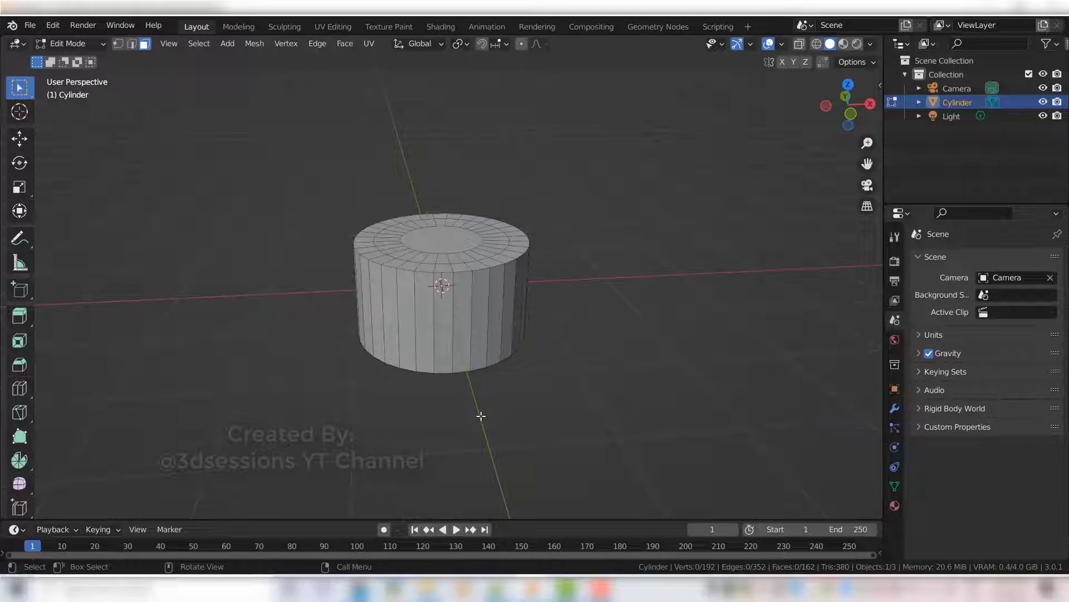
key("Tab")
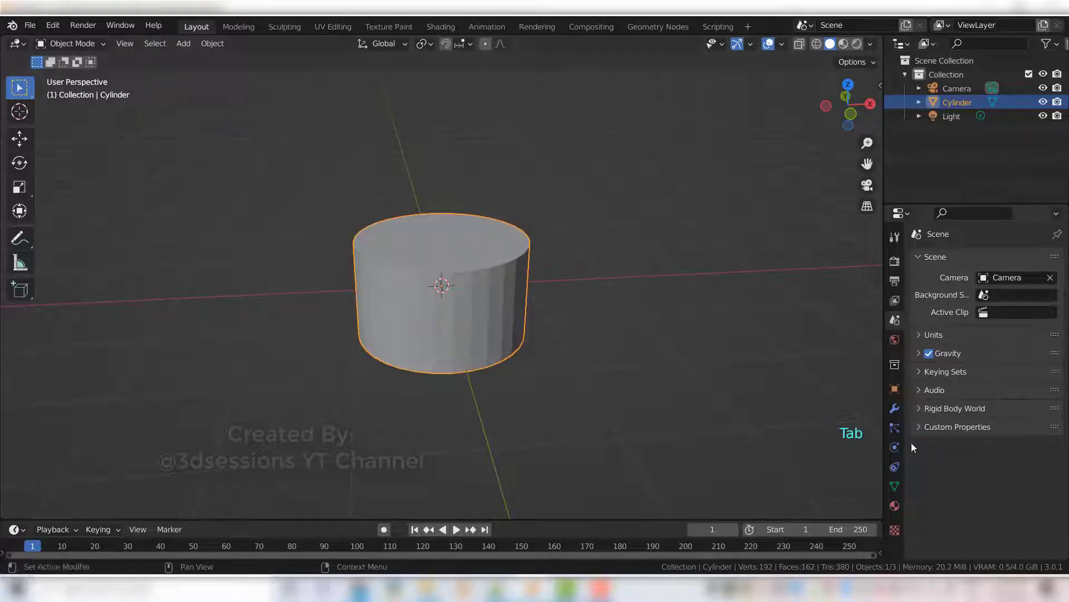
- Add a Subdivision Surface modifier to the cylinder with viewport level 2
left_click(896, 410)
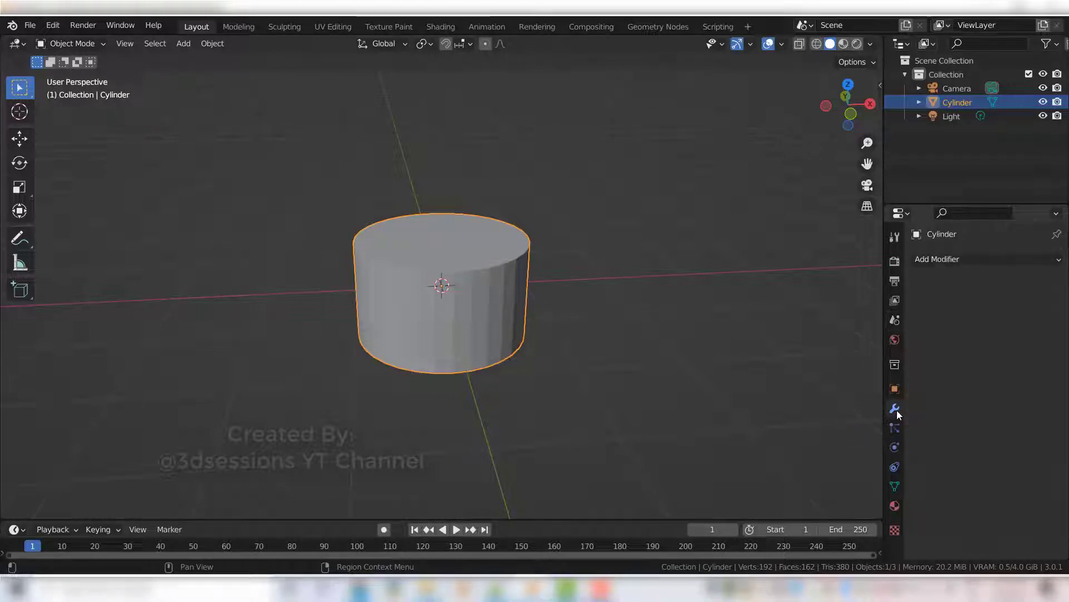
left_click(979, 261)
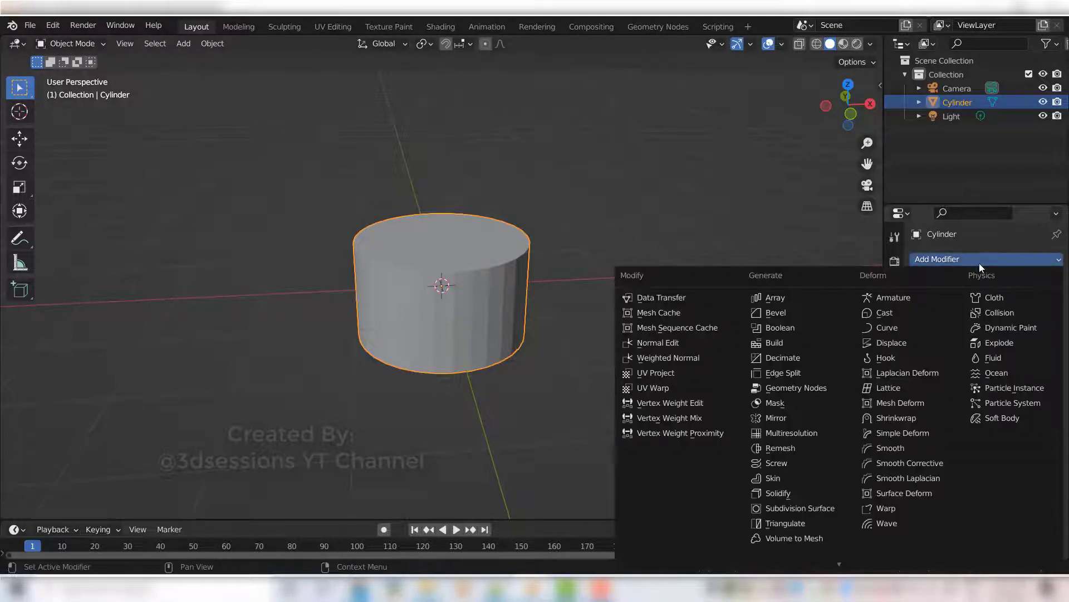
left_click(827, 507)
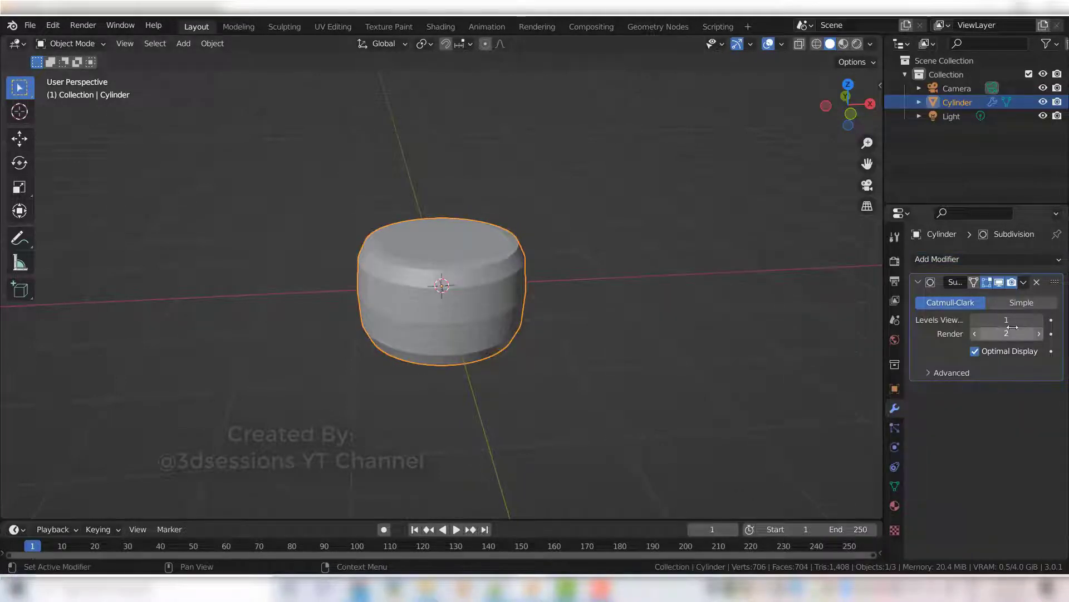
left_click(1040, 322)
middle_click_drag(530, 397, 504, 375)
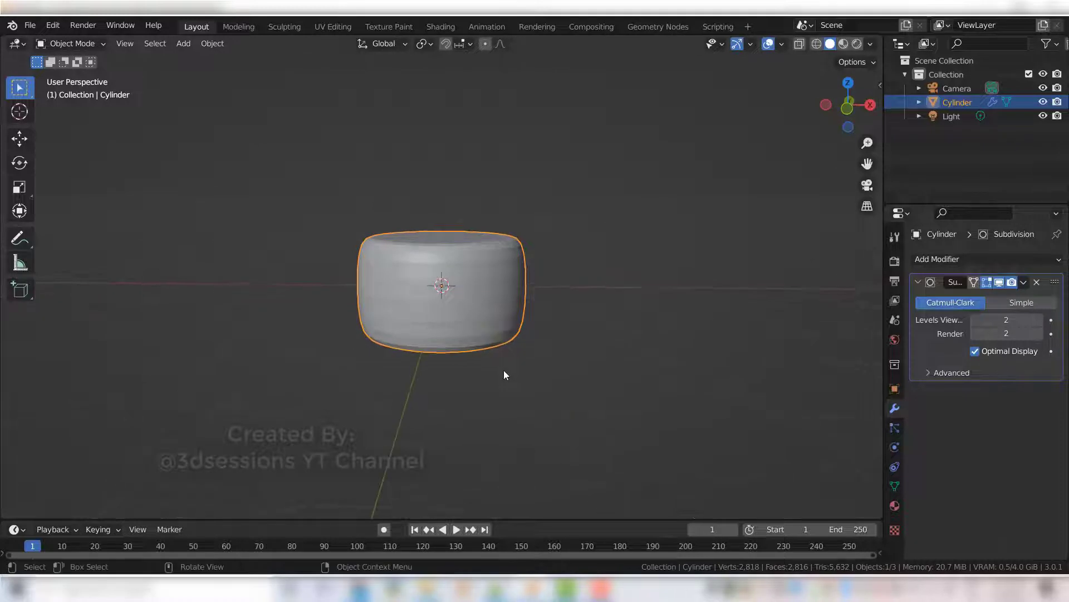
- Add edge loops slid close to the cylinder's top and bottom rims
key("Tab")
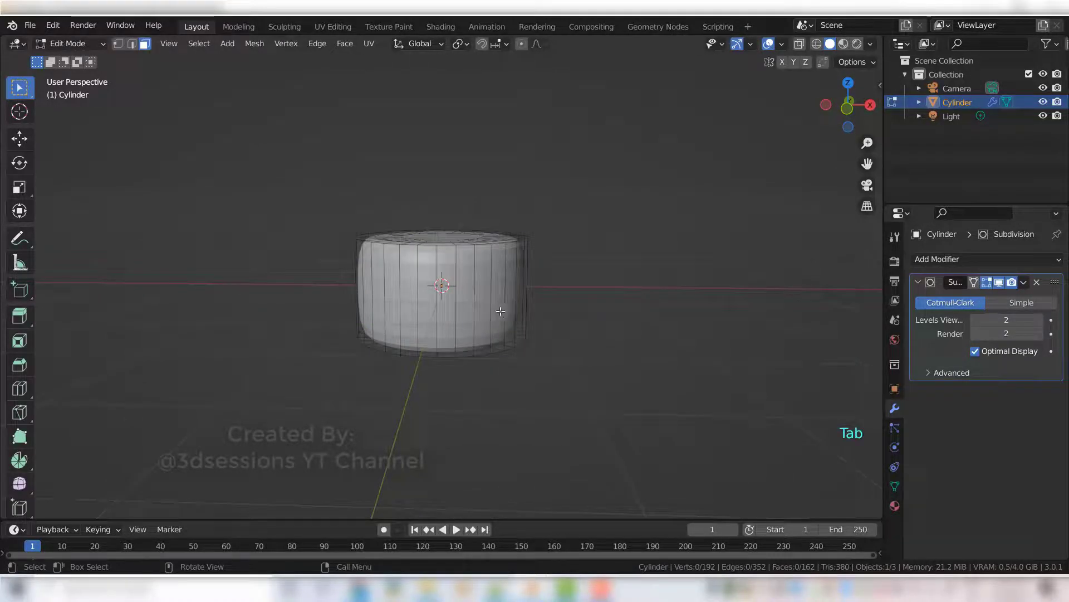
key("ctrl")
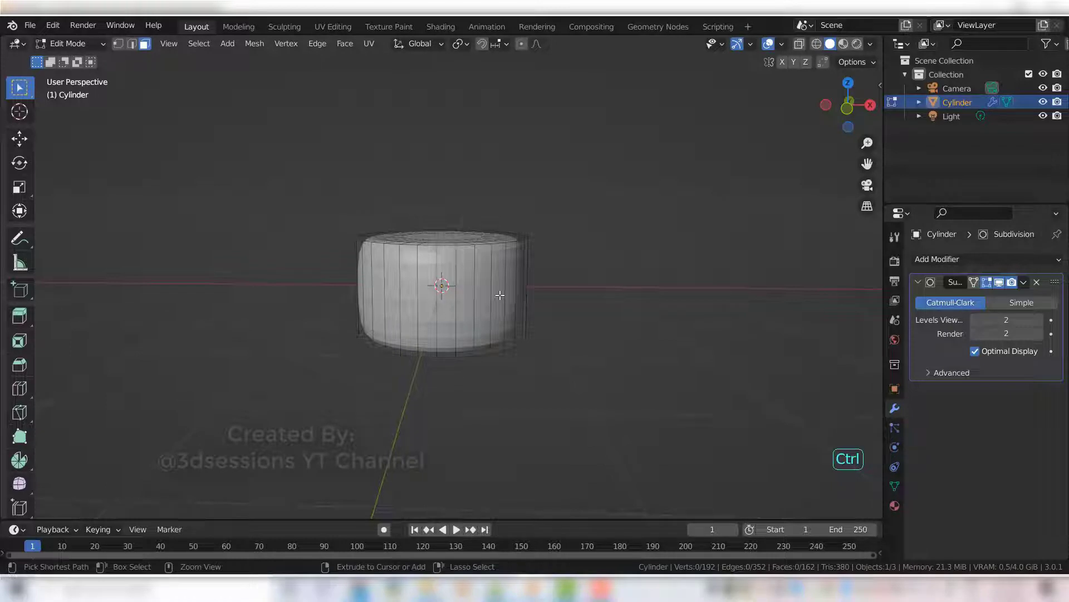
key("ctrl+r")
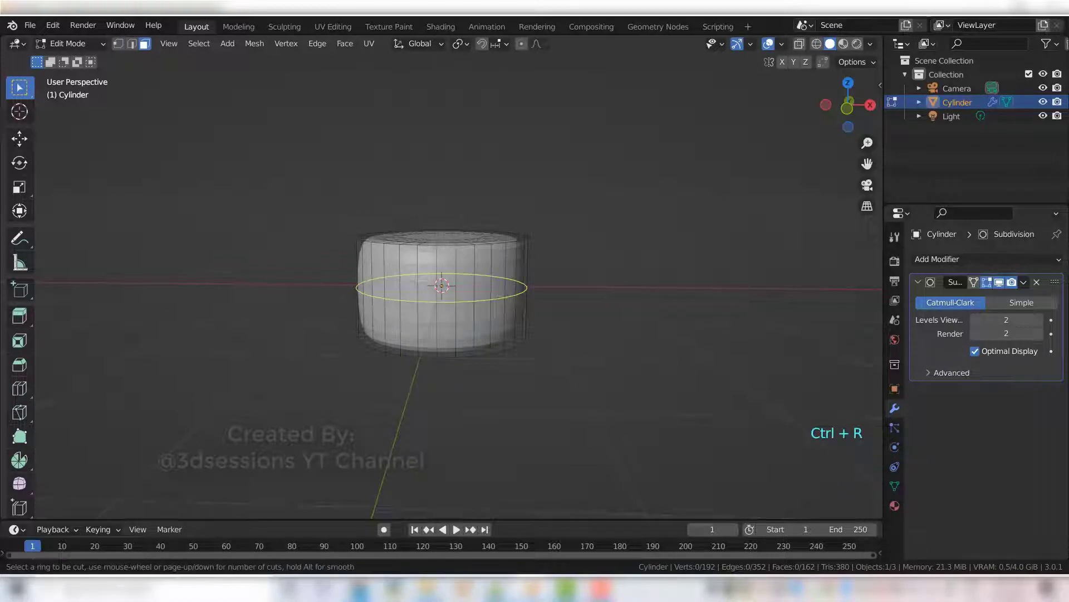
left_click(502, 296)
left_click_drag(503, 251, 502, 248)
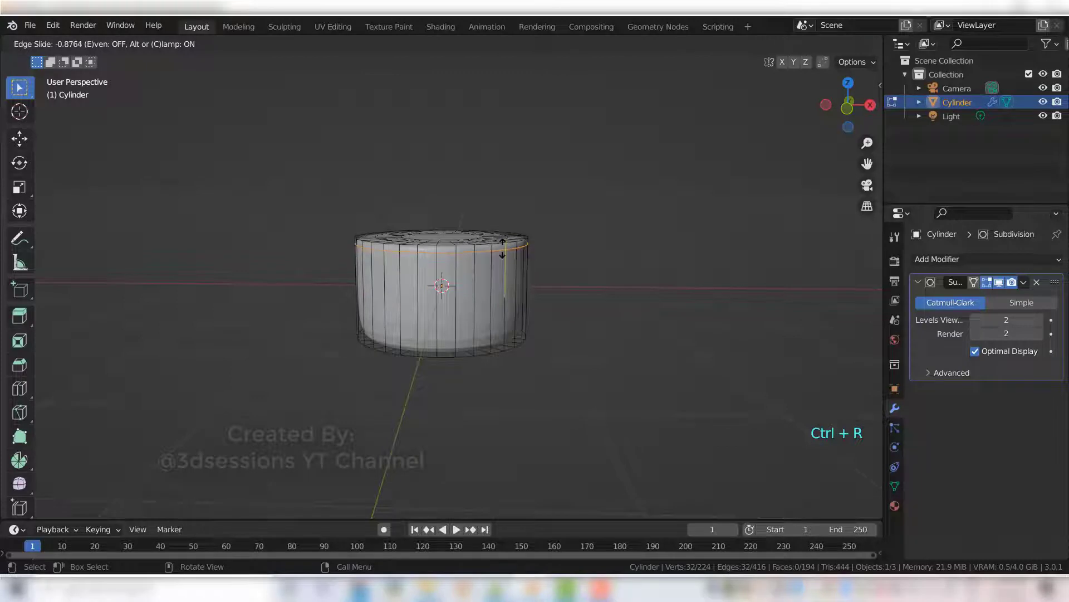
left_click(502, 249)
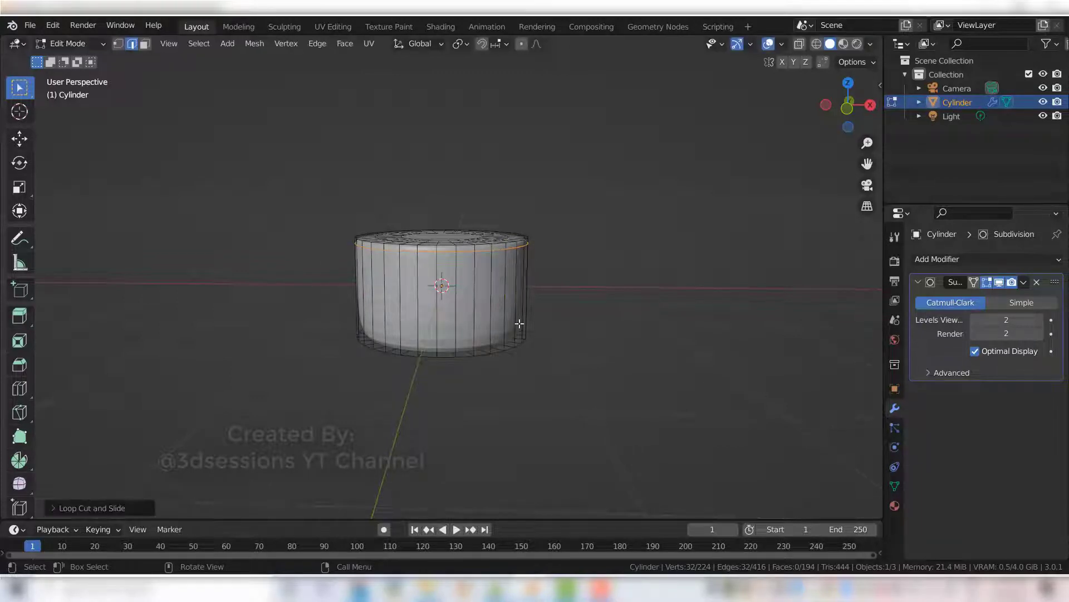
key("ctrl+r")
left_click(520, 329)
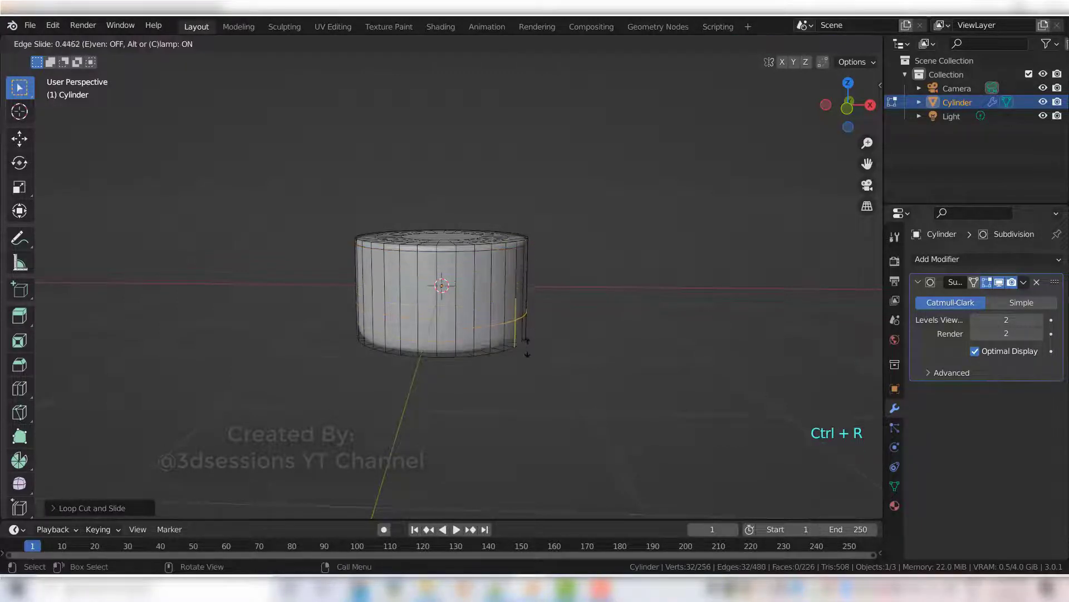
left_click(526, 362)
middle_click_drag(472, 446, 477, 446)
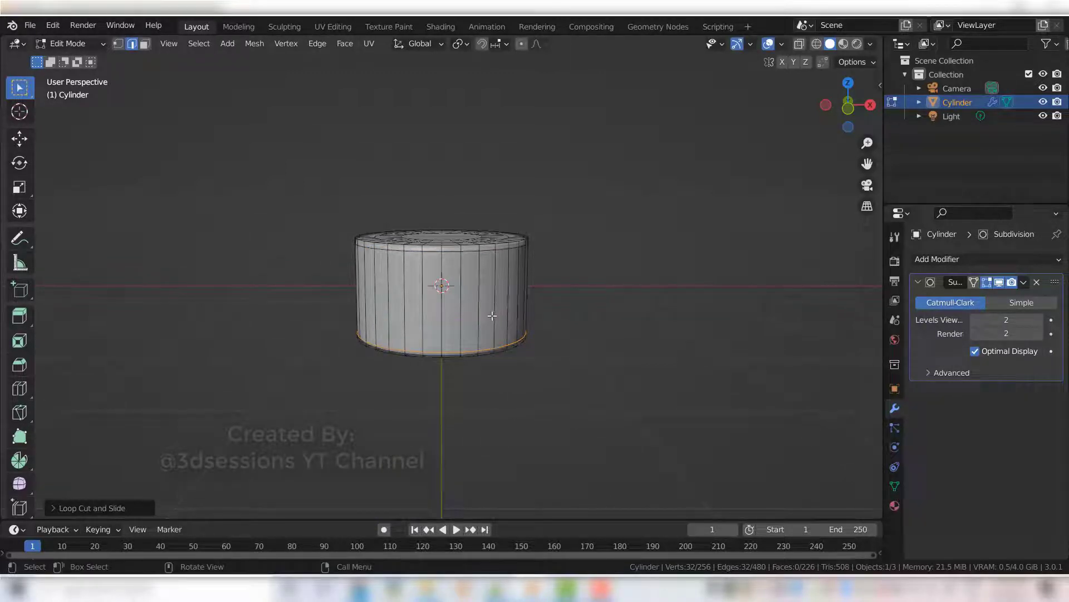
- Cut four evenly spaced edge loops around the cylinder's side wall
key("ctrl+r")
scroll(492, 316, "up", 1)
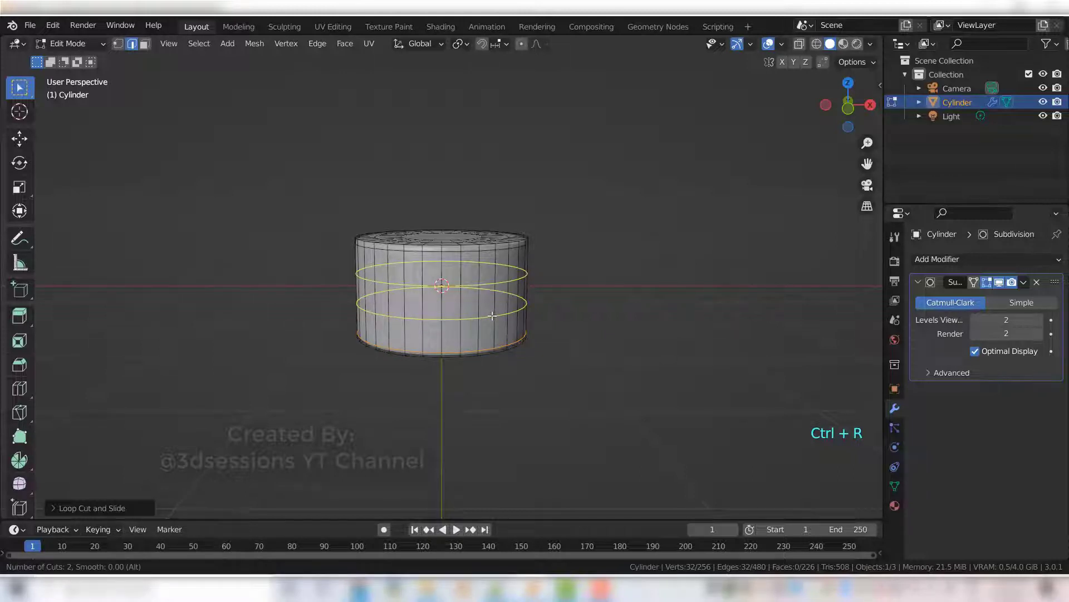
scroll(492, 316, "up", 1)
scroll(491, 315, "up", 1)
left_click(492, 316)
middle_click_drag(509, 398, 412, 439)
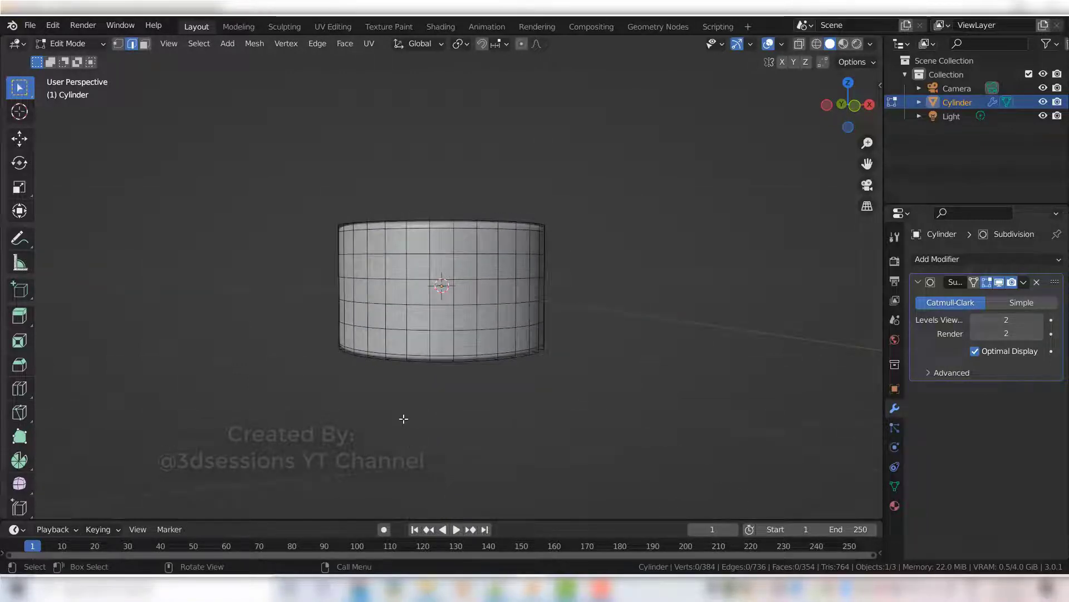
- View the cylinder in front orthographic view with X-ray turned on
key("grave")
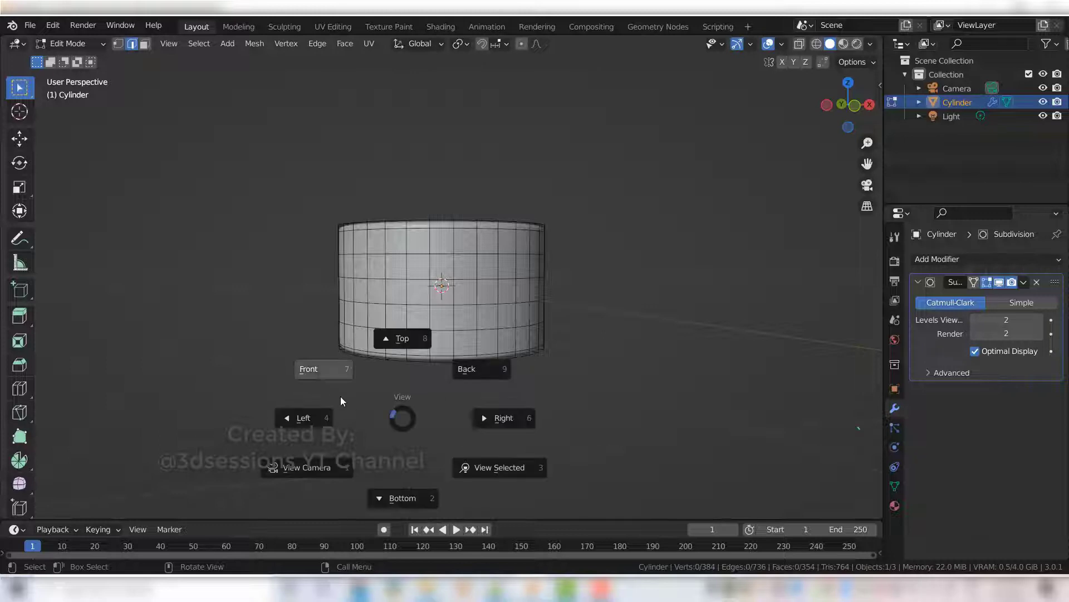
left_click(318, 374)
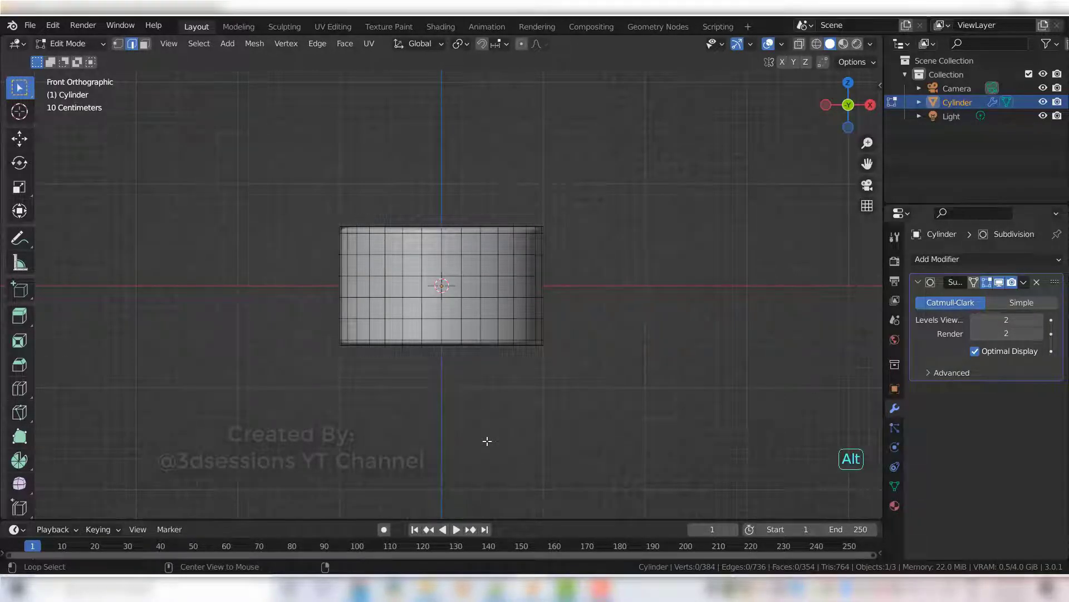
key("alt+z")
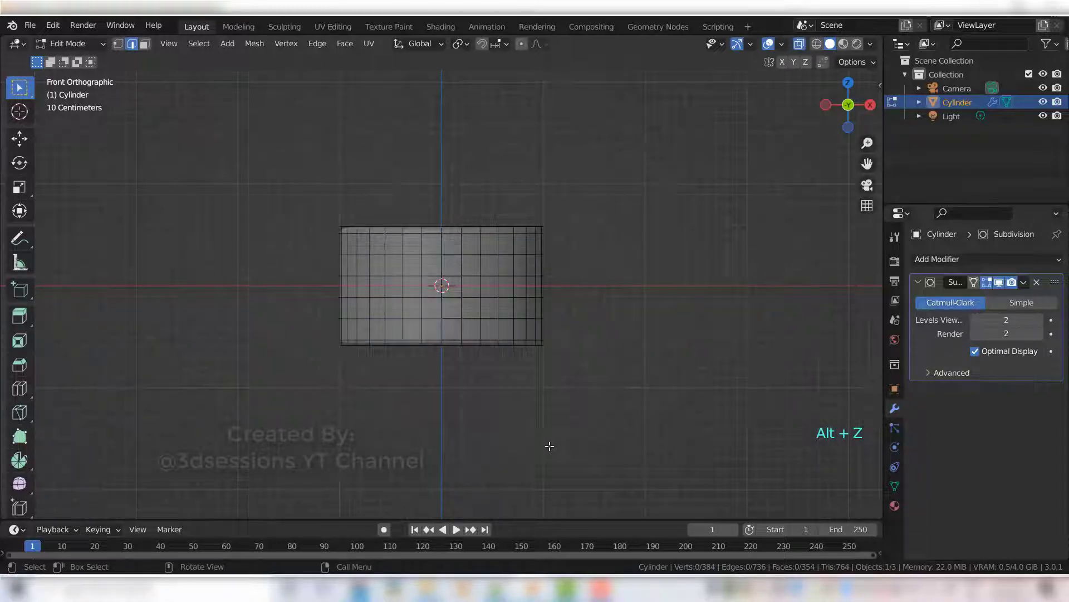
- Duplicate the top band of faces in place and separate it into Cylinder.001
key("3")
key("3")
left_click_drag(238, 152, 607, 247)
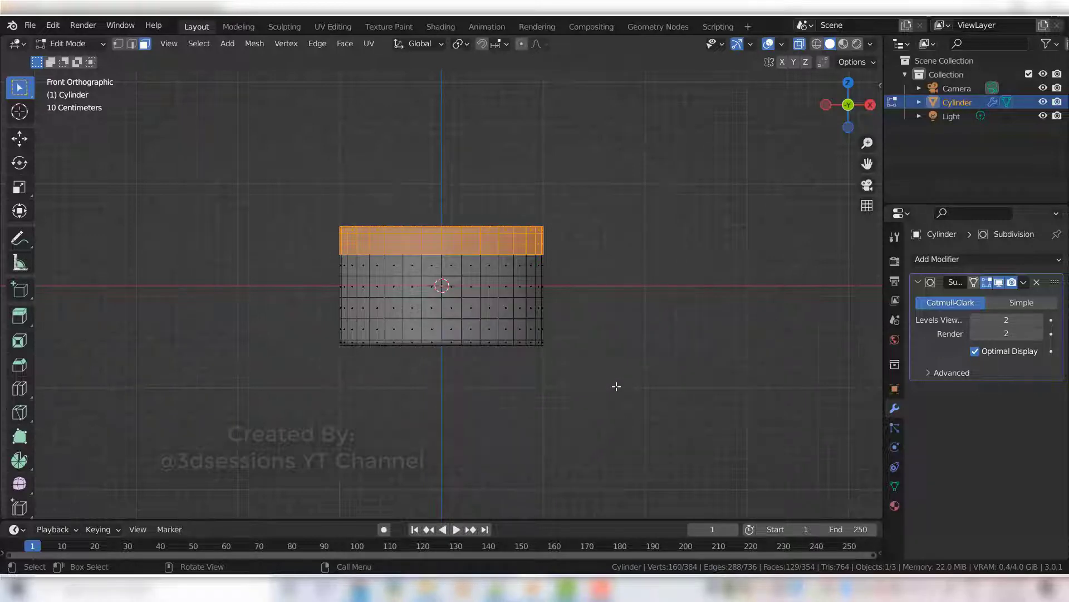
key("shift+d")
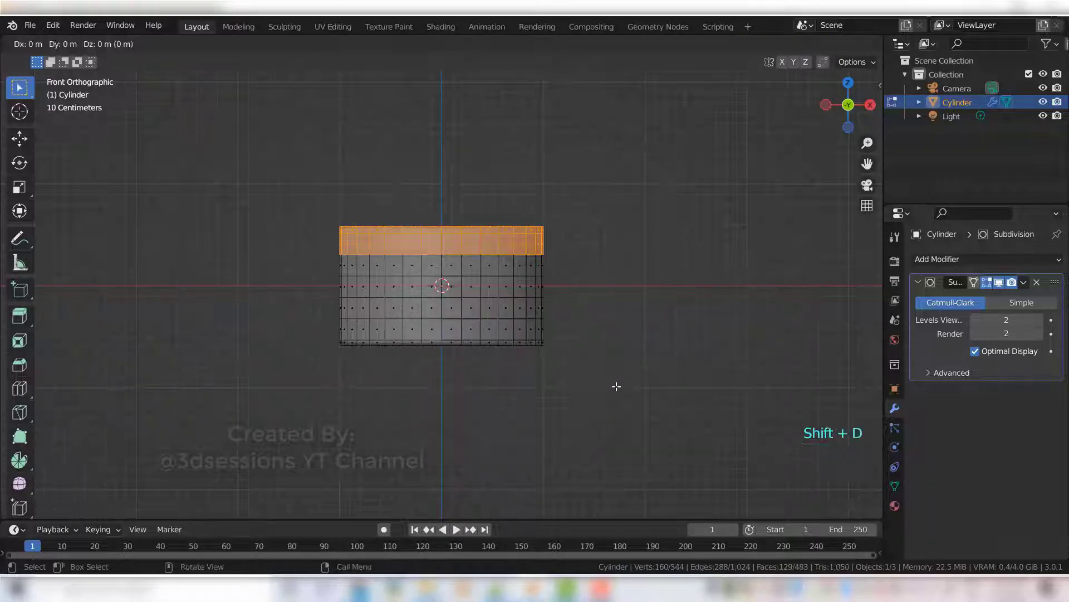
right_click(617, 386)
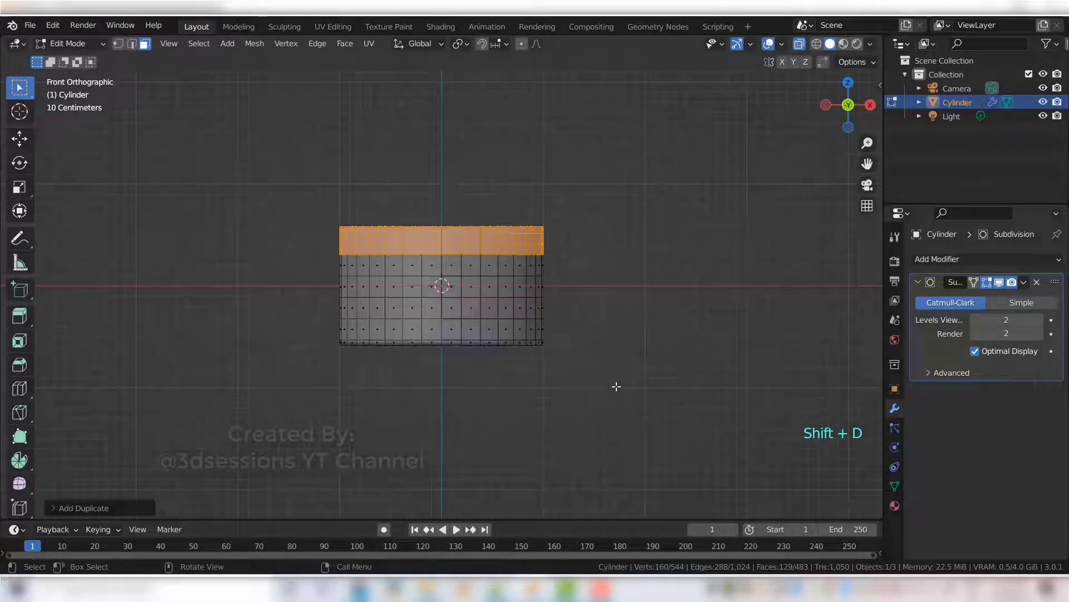
key("p")
left_click(616, 386)
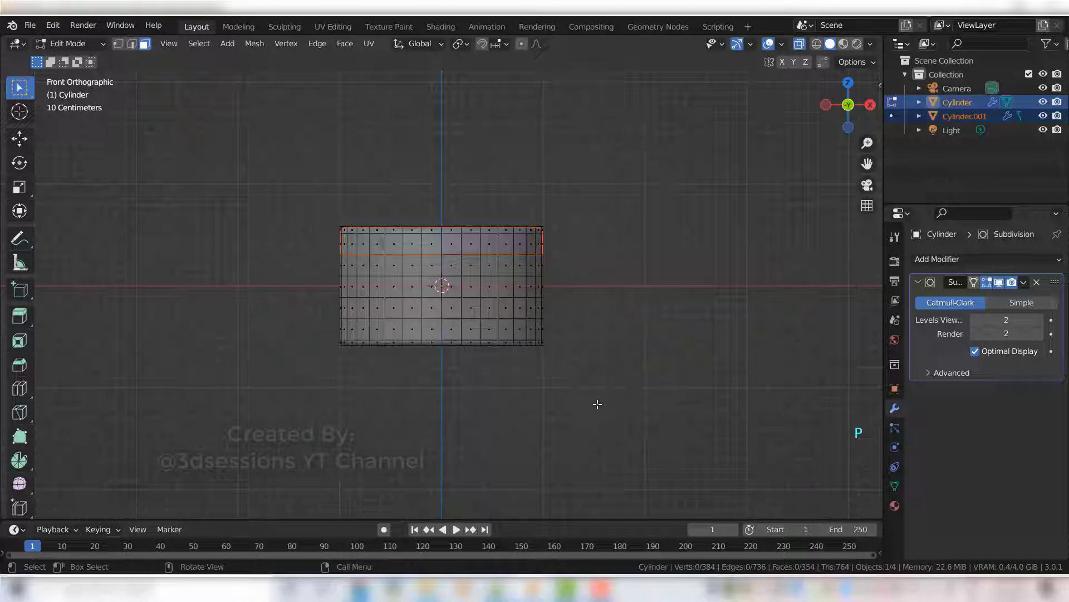
key("Tab")
left_click(491, 345)
middle_click_drag(491, 344, 506, 370)
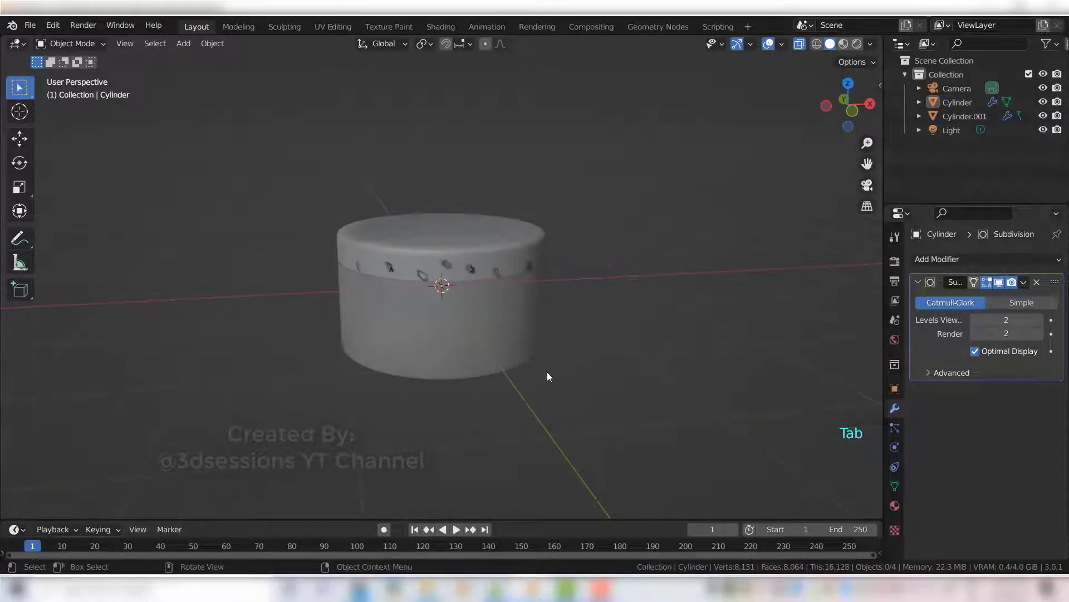
- Rename the Cylinder object to 'cake' in the Outliner
left_click(511, 344)
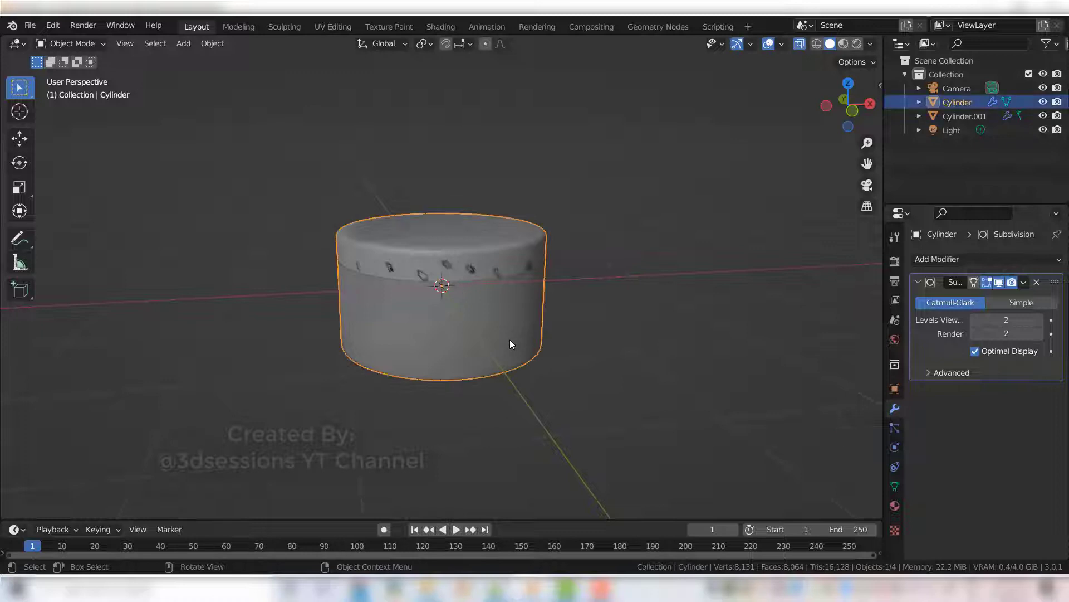
left_click(493, 246)
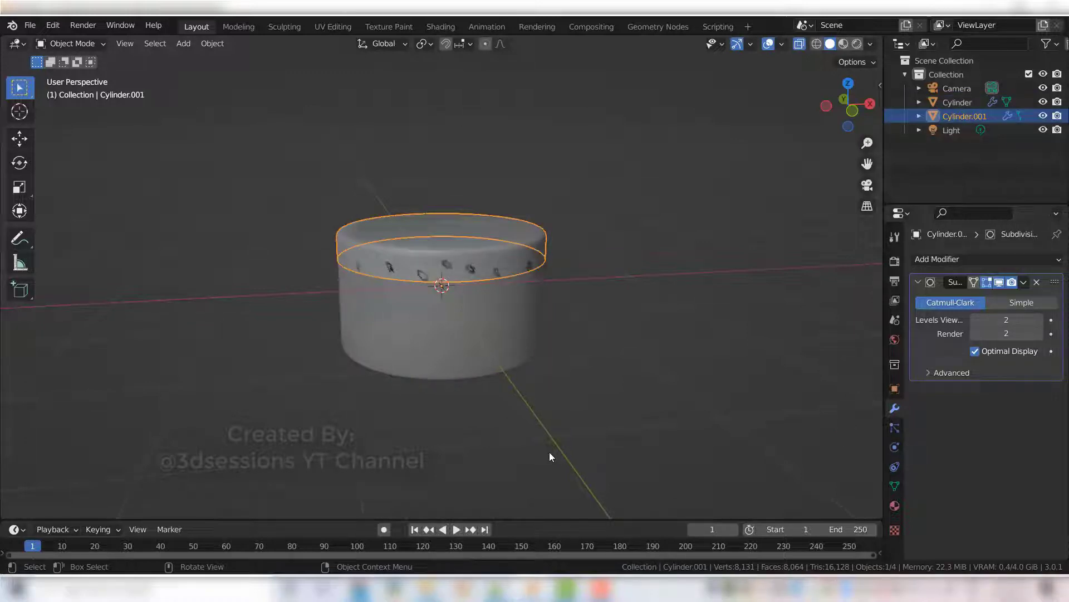
left_click(952, 106)
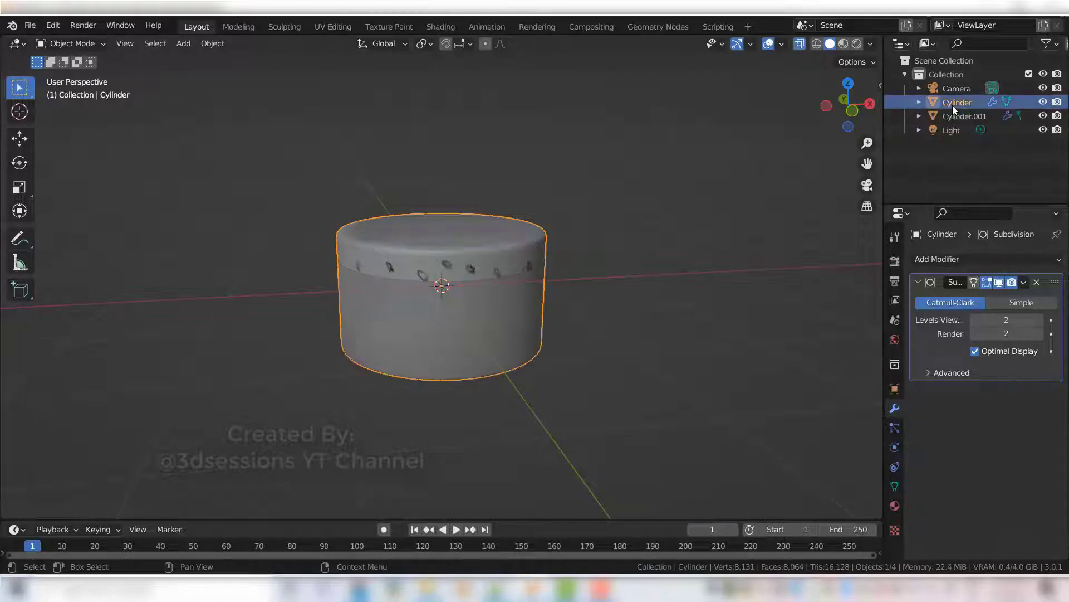
double_click(958, 99)
type("c")
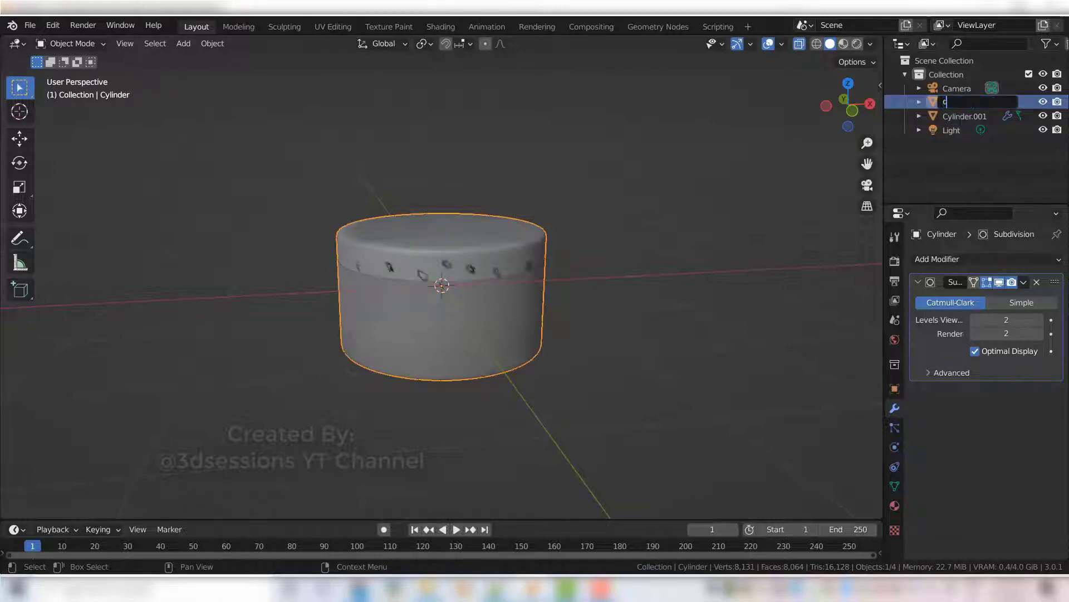
type("ake")
key("Return")
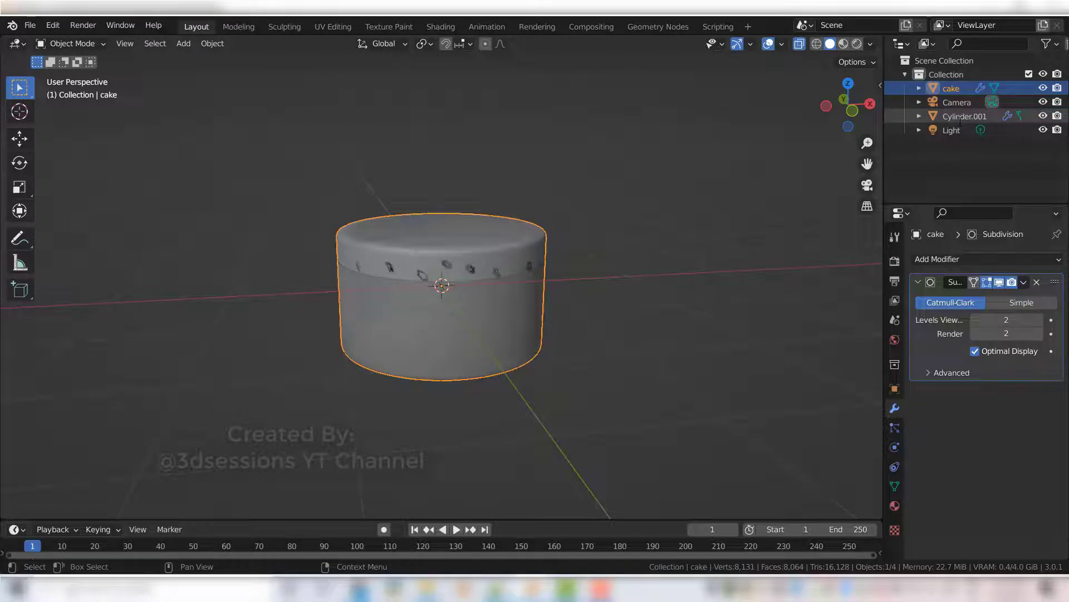
- Rename Cylinder.001 to 'icing' in the Outliner
left_click(961, 116)
double_click(961, 115)
type("ic")
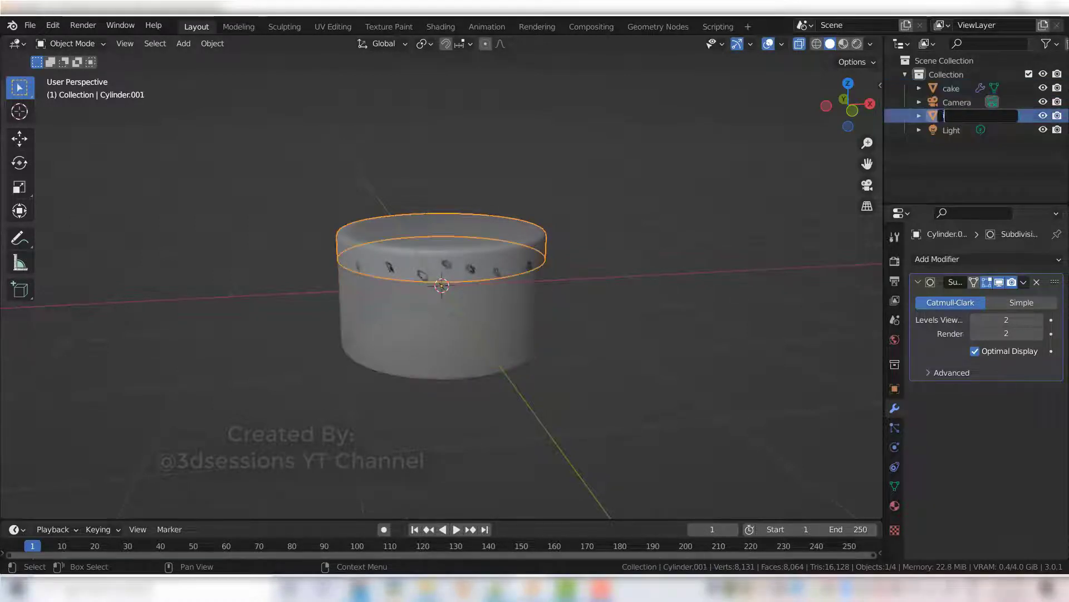
type("ing")
key("Return")
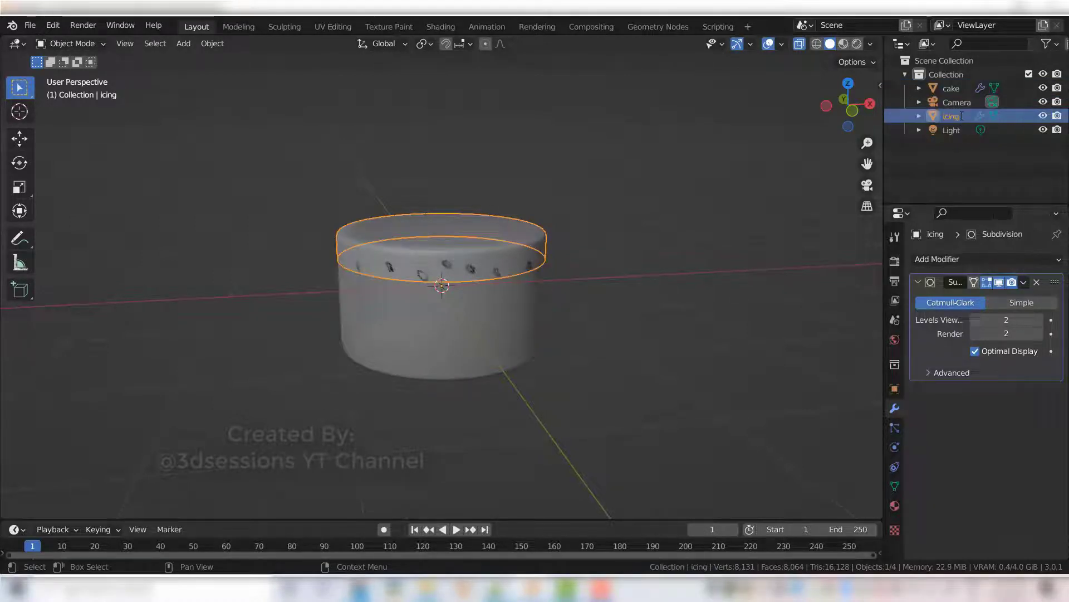
left_click(545, 317)
left_click(504, 253)
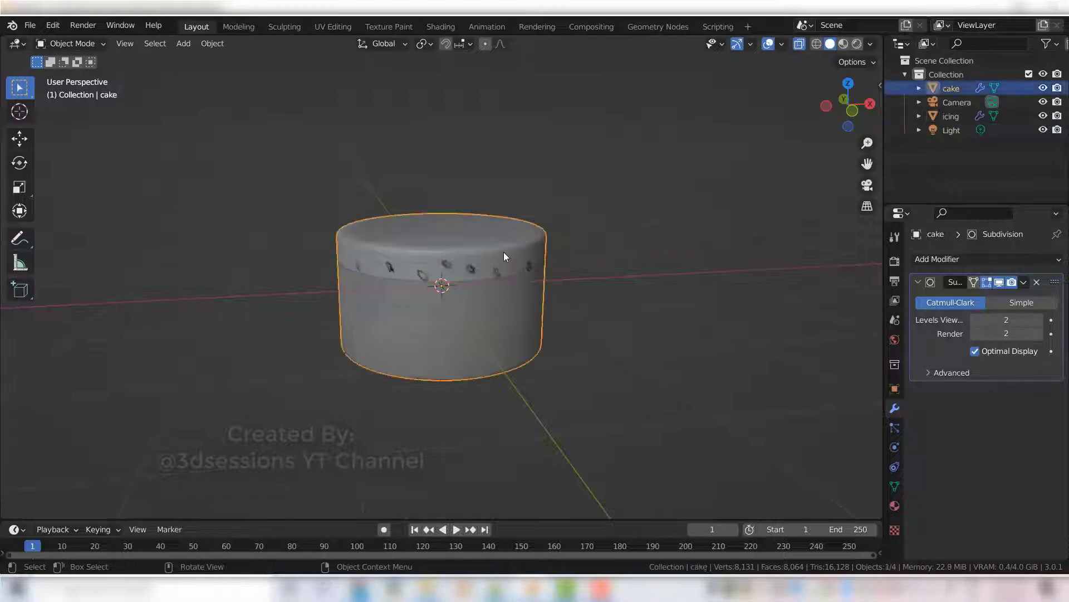
- In front view, scale the icing about 1.05 along Z, then frame the cake
left_click(955, 118)
key("grave")
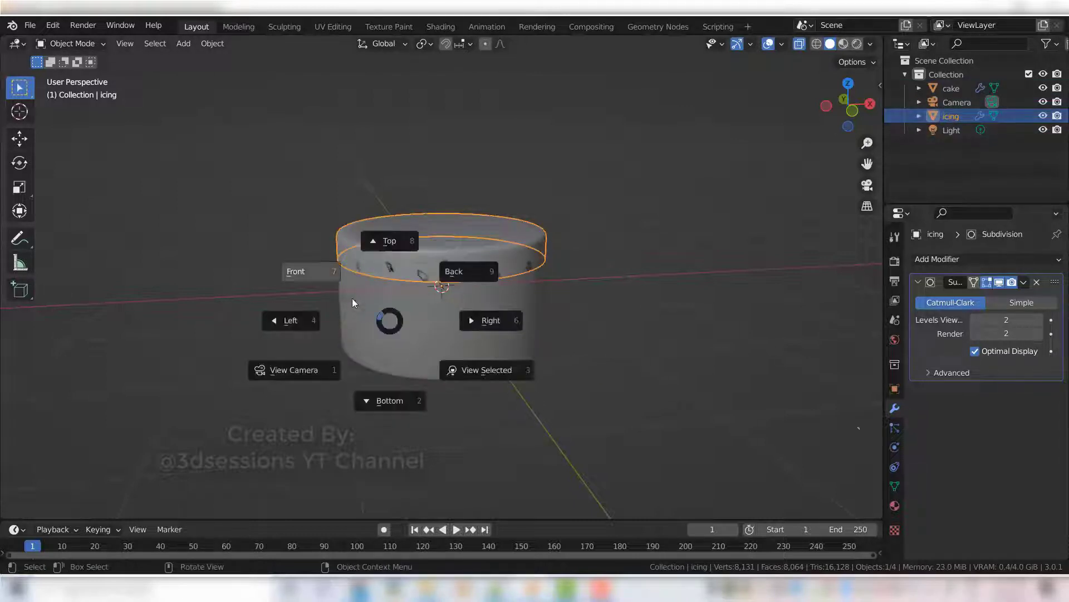
left_click(323, 272)
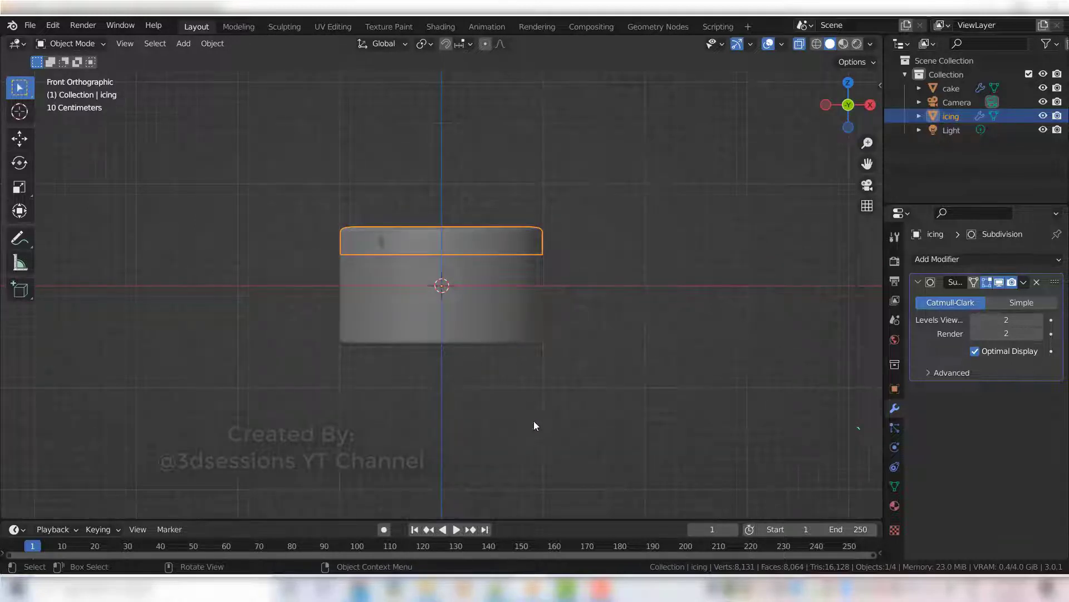
left_click(18, 138)
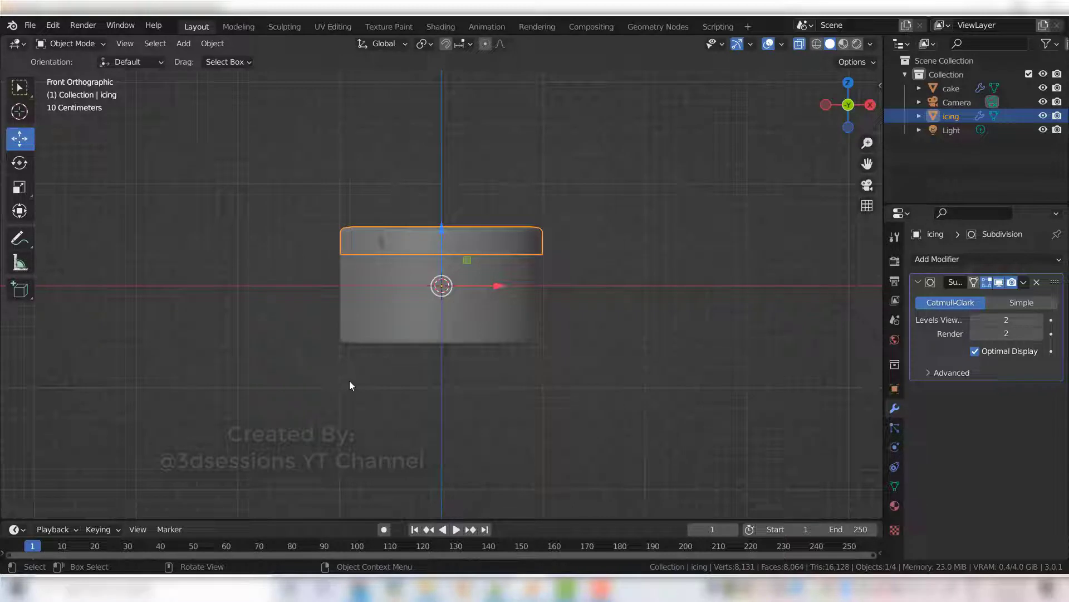
key("s")
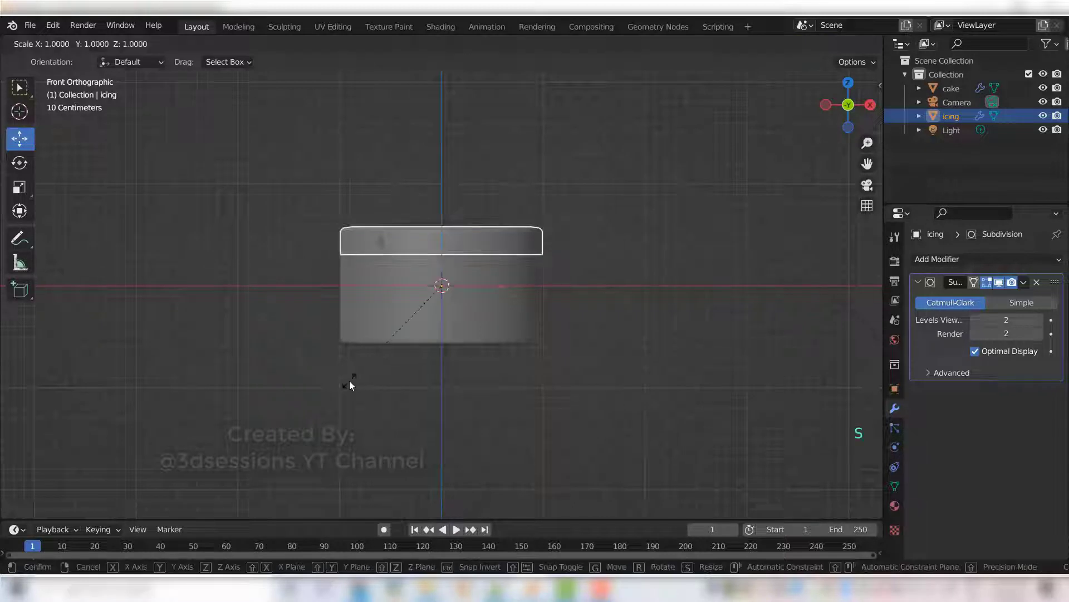
key("z")
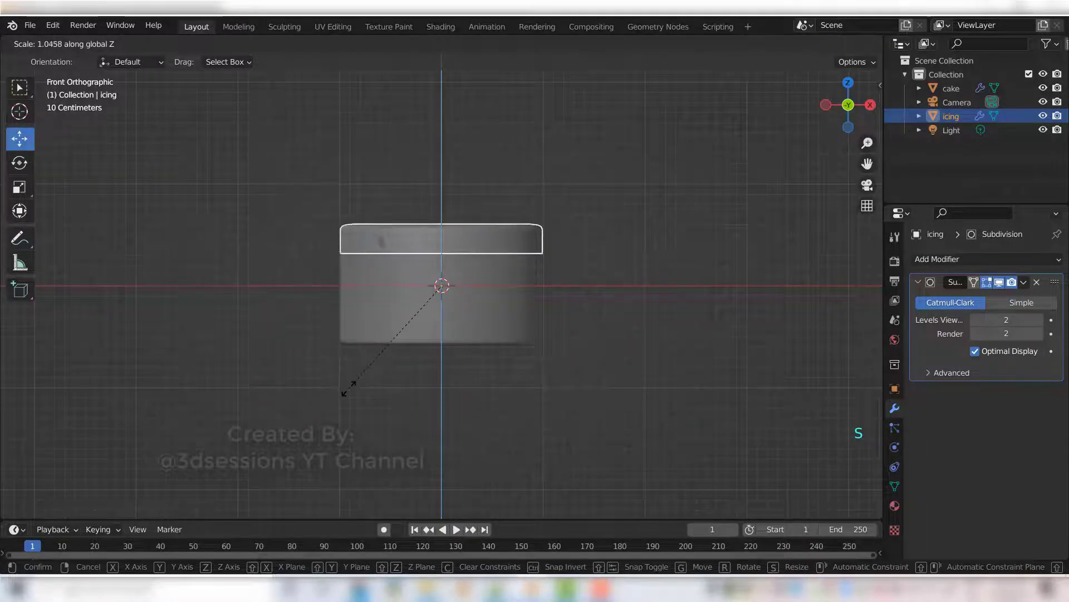
left_click(348, 388)
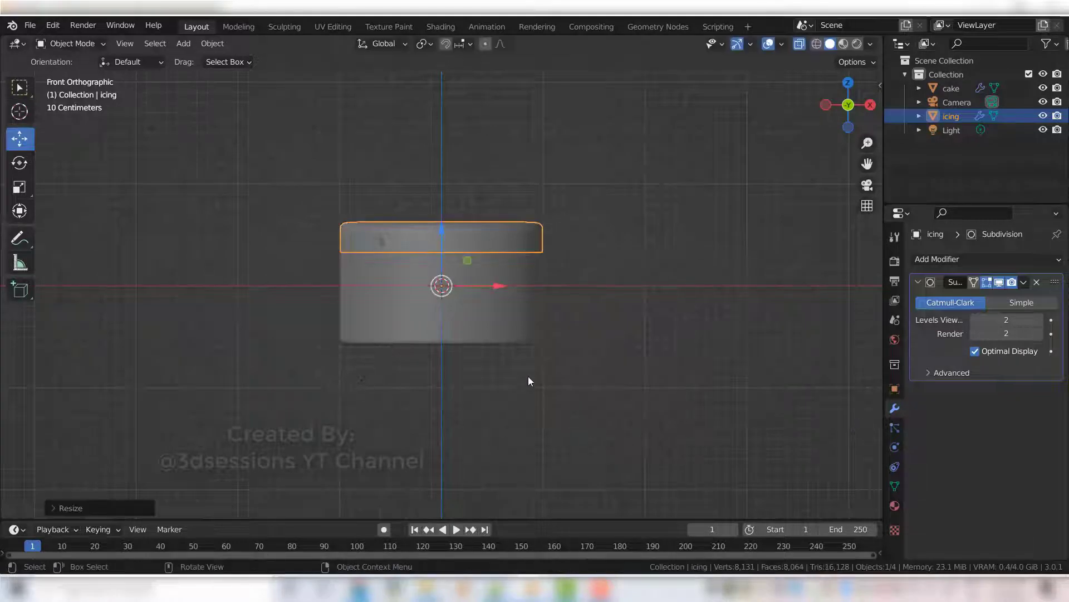
left_click(485, 337)
key("KP_Decimal")
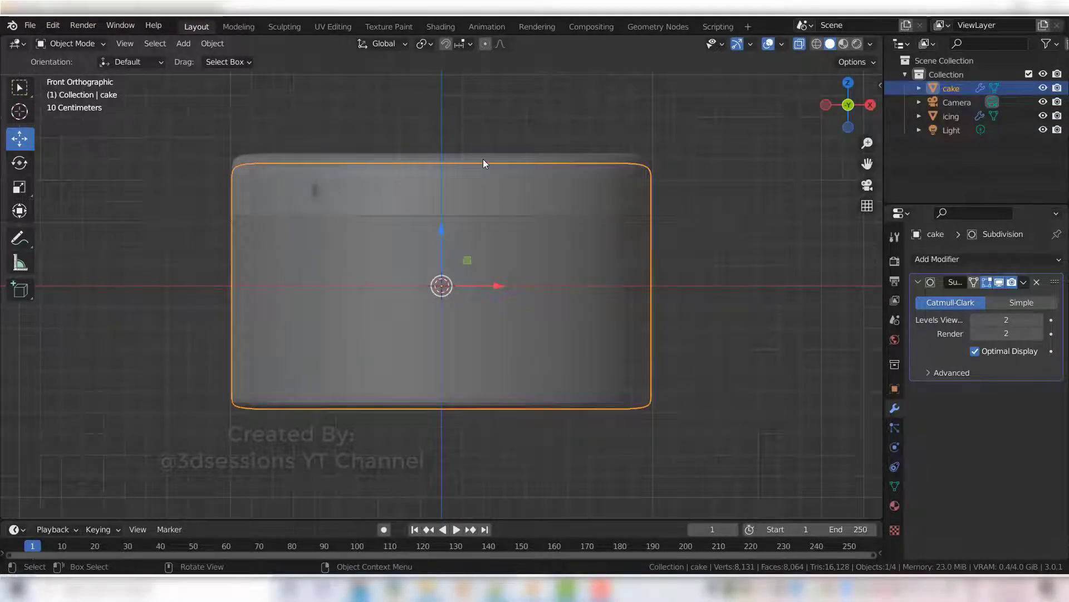
- Select the icing and add a Solidify modifier to it
left_click(568, 183)
middle_click_drag(550, 423, 517, 229)
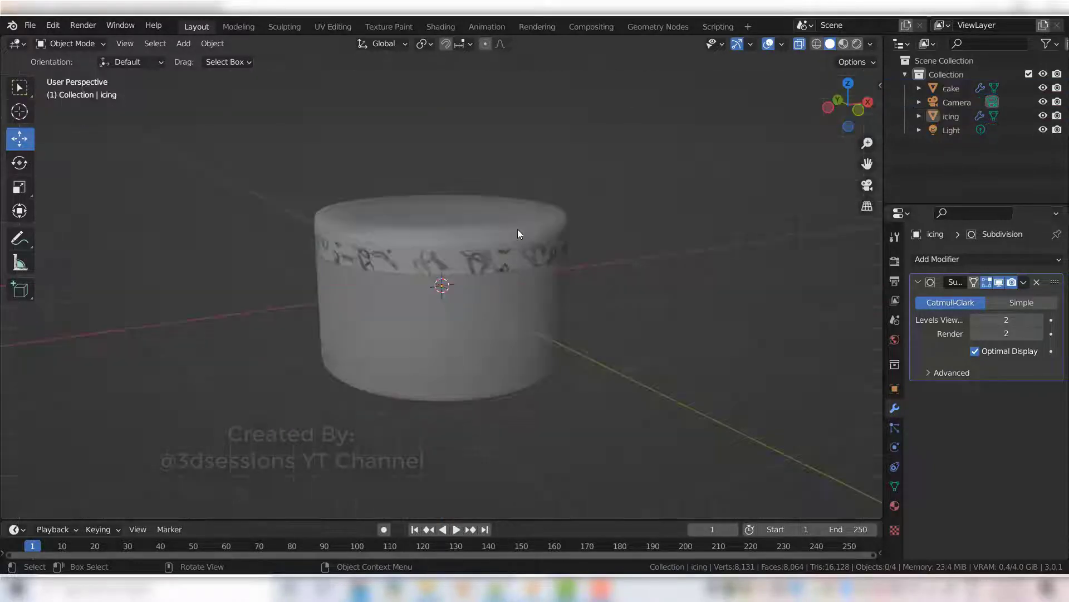
left_click(510, 218)
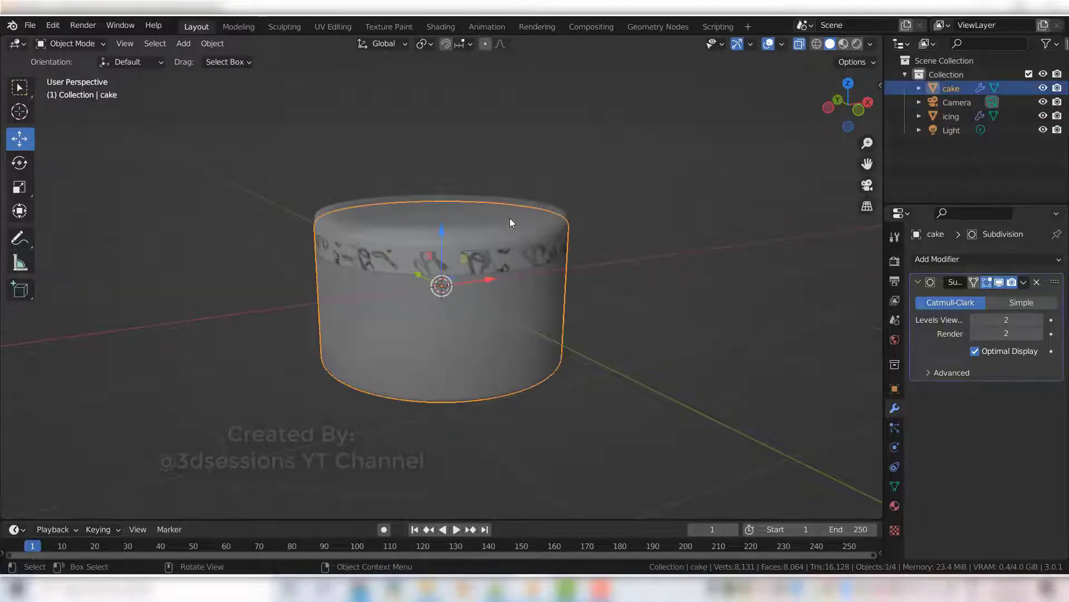
left_click(961, 120)
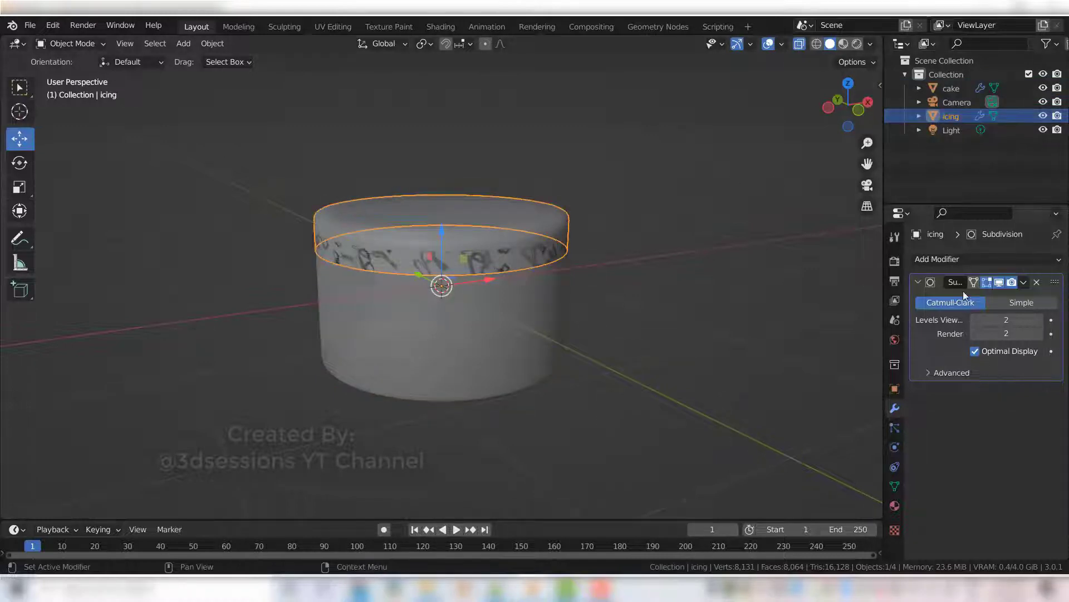
left_click(942, 258)
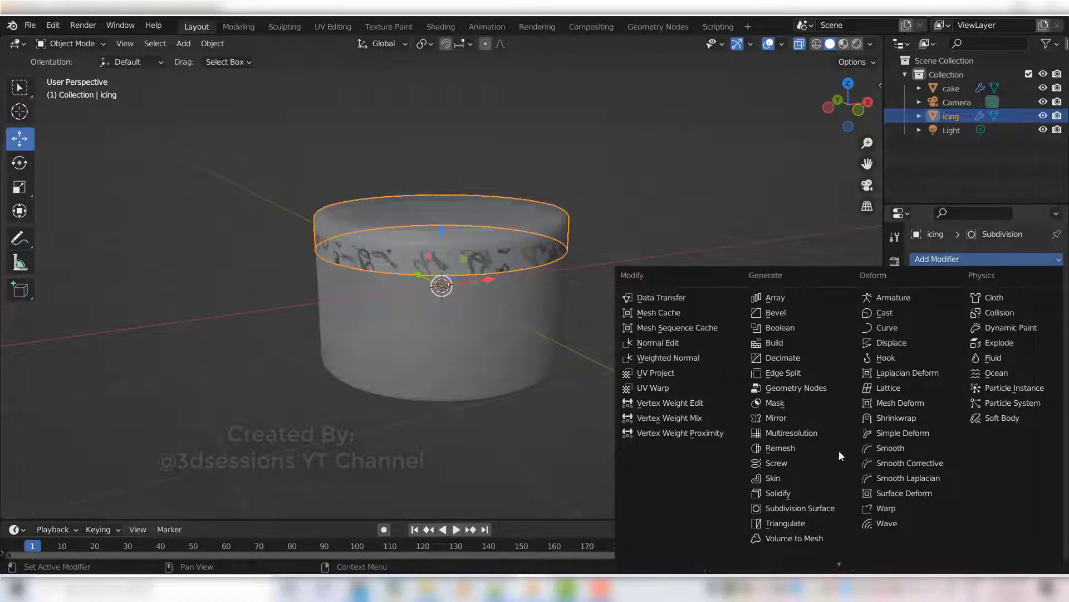
left_click(801, 490)
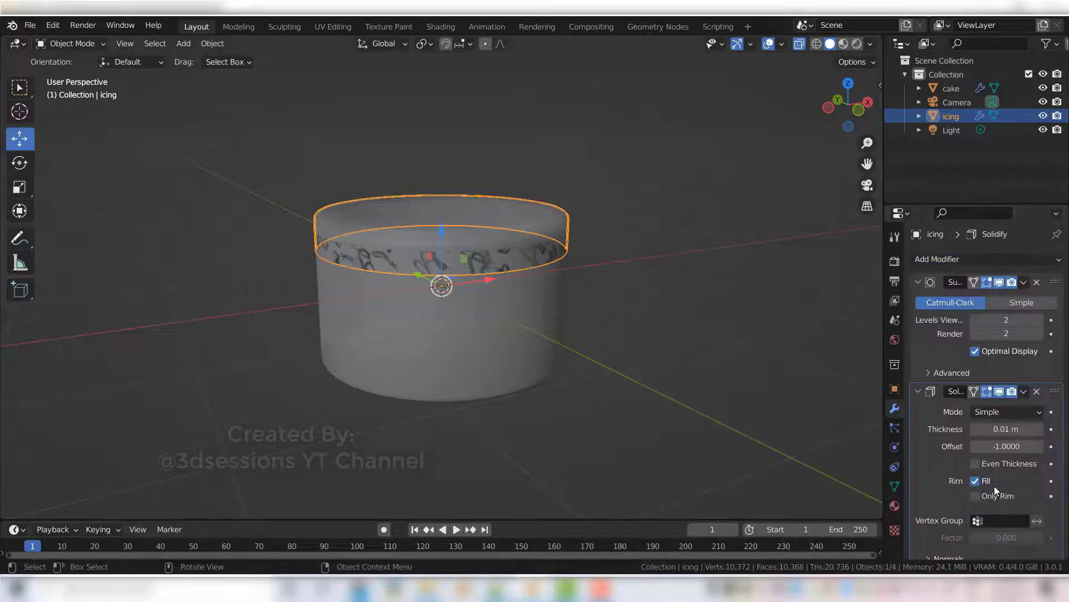
- Set the Solidify offset to 0 and thickness to 0.07 m
left_click(1001, 446)
type("0")
middle_click_drag(415, 473, 508, 449)
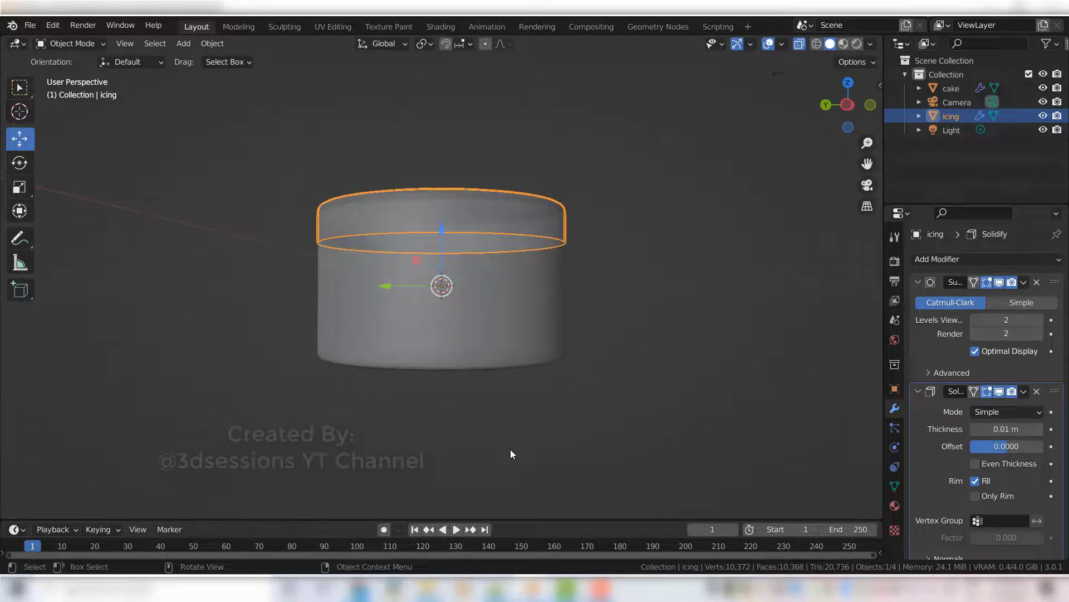
key("alt+z")
middle_click_drag(402, 413, 444, 396)
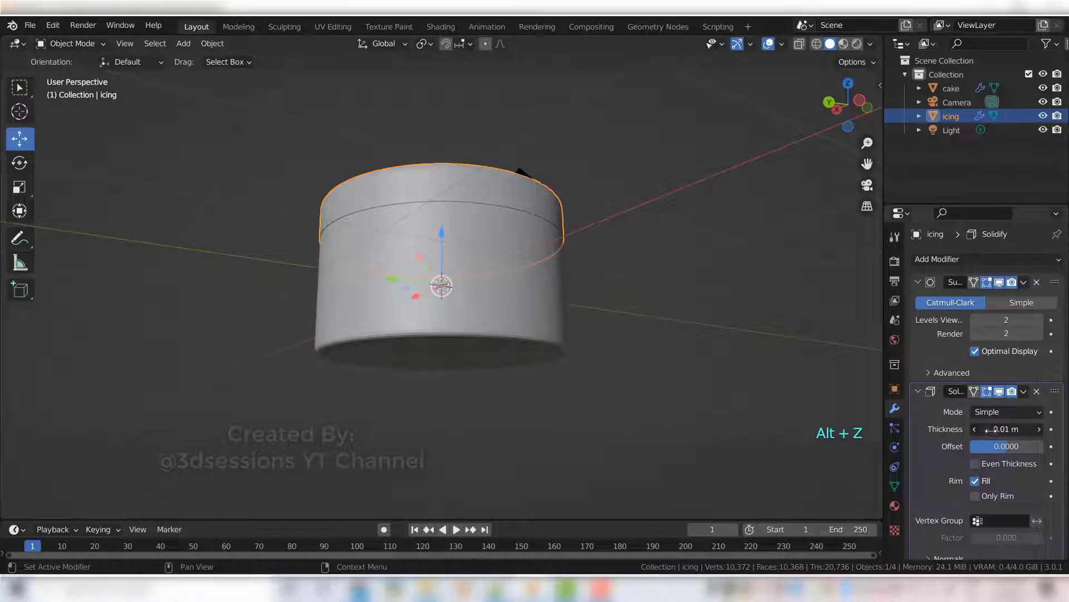
left_click_drag(1006, 429, 1034, 429)
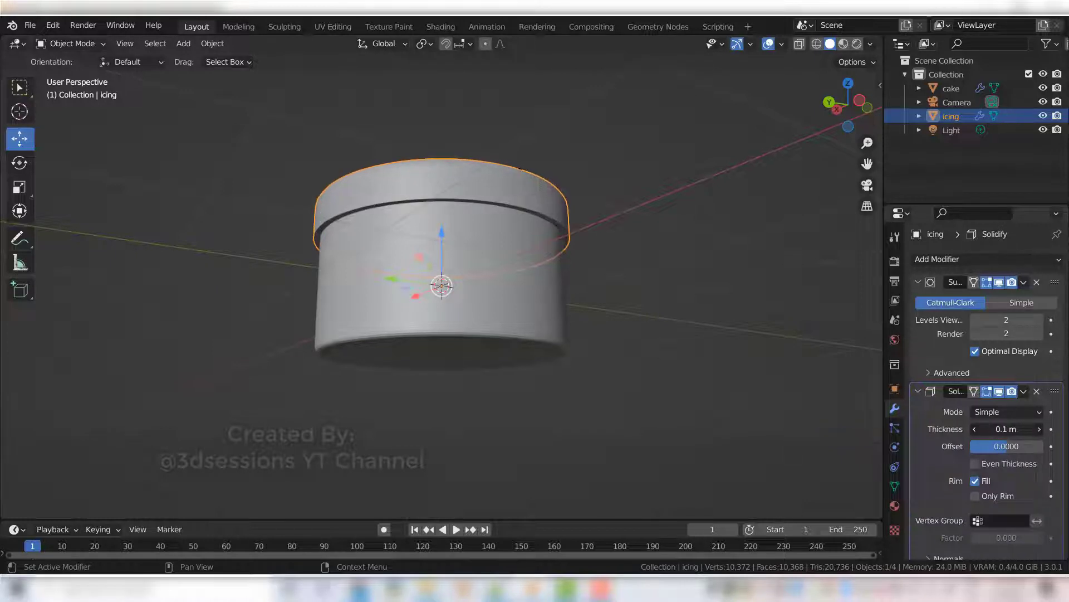
left_click_drag(1034, 429, 1023, 428)
middle_click_drag(683, 285, 640, 326)
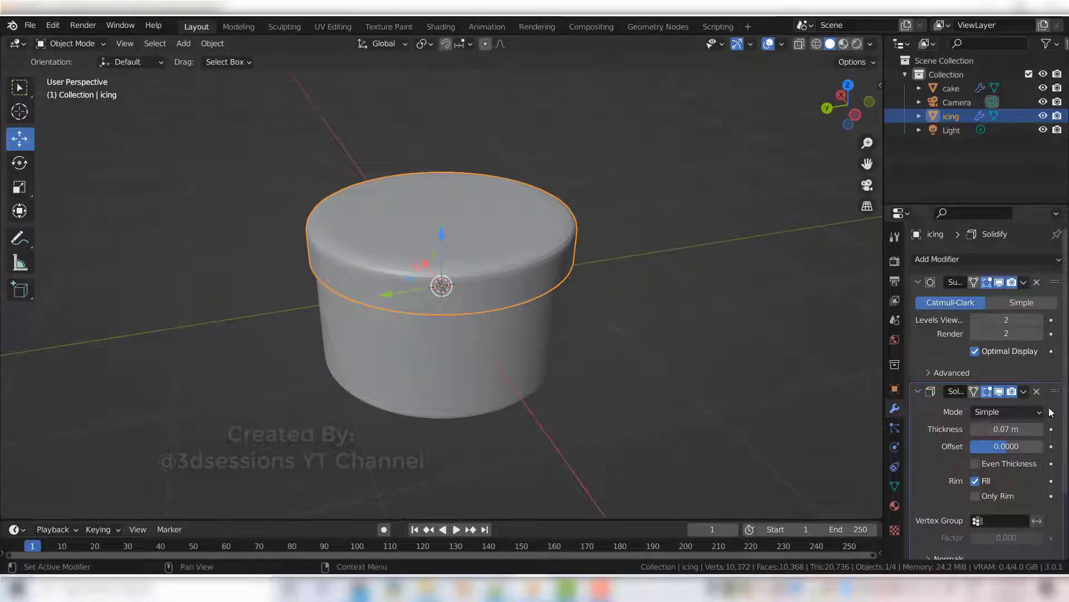
- Move Solidify ahead of the Subdivision modifier and enter Edit Mode on the icing
left_click(1023, 391)
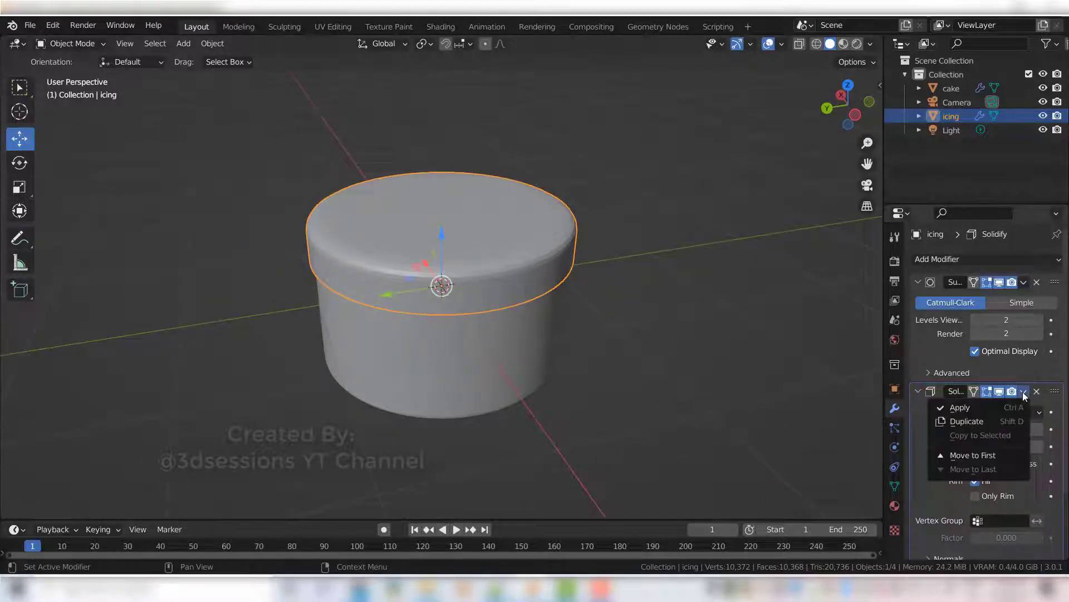
left_click(994, 458)
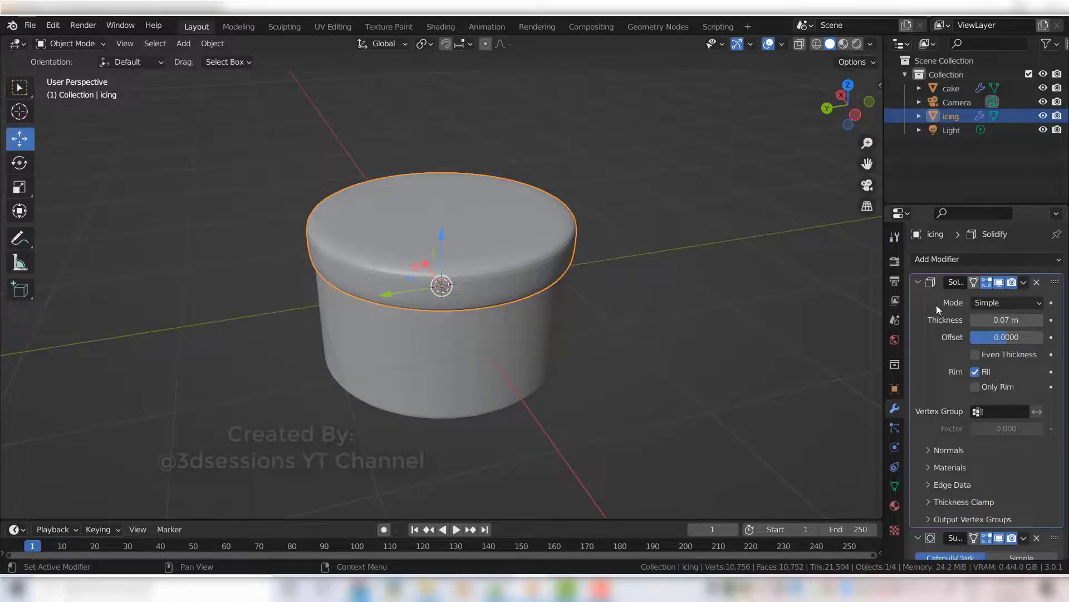
left_click(918, 282)
middle_click_drag(576, 374, 593, 346)
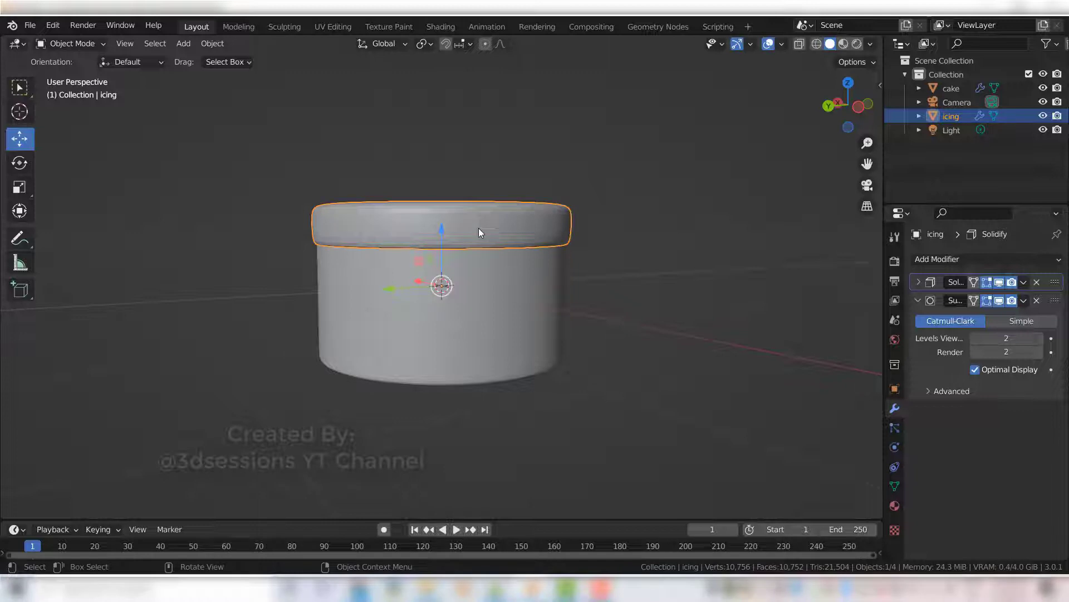
key("Tab")
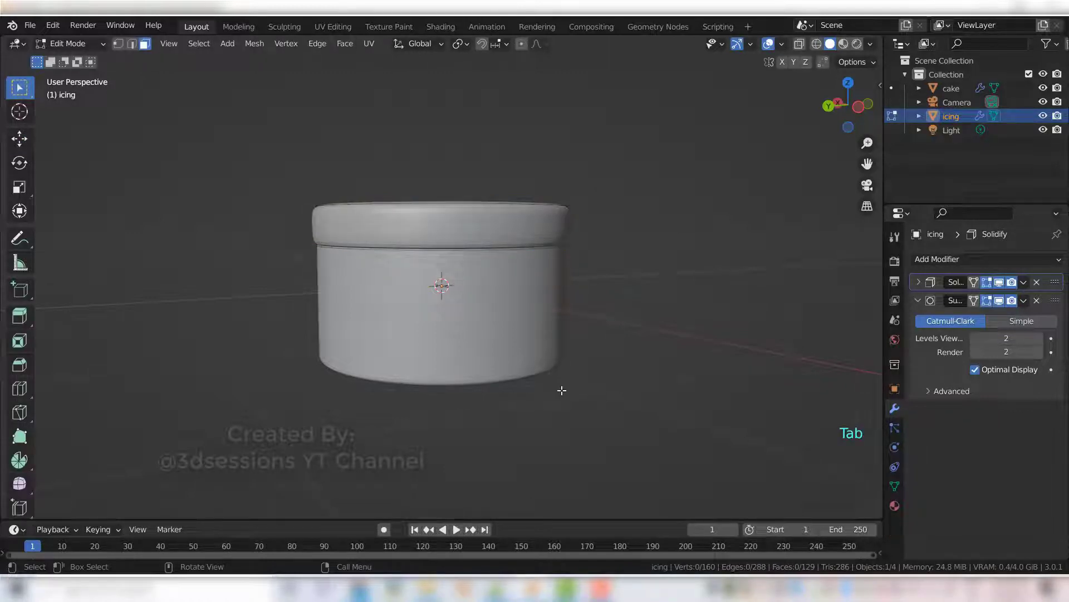
- Turn on vertex select and proportional editing, narrowing the falloff to about 0.32 m without moving anything
key("1")
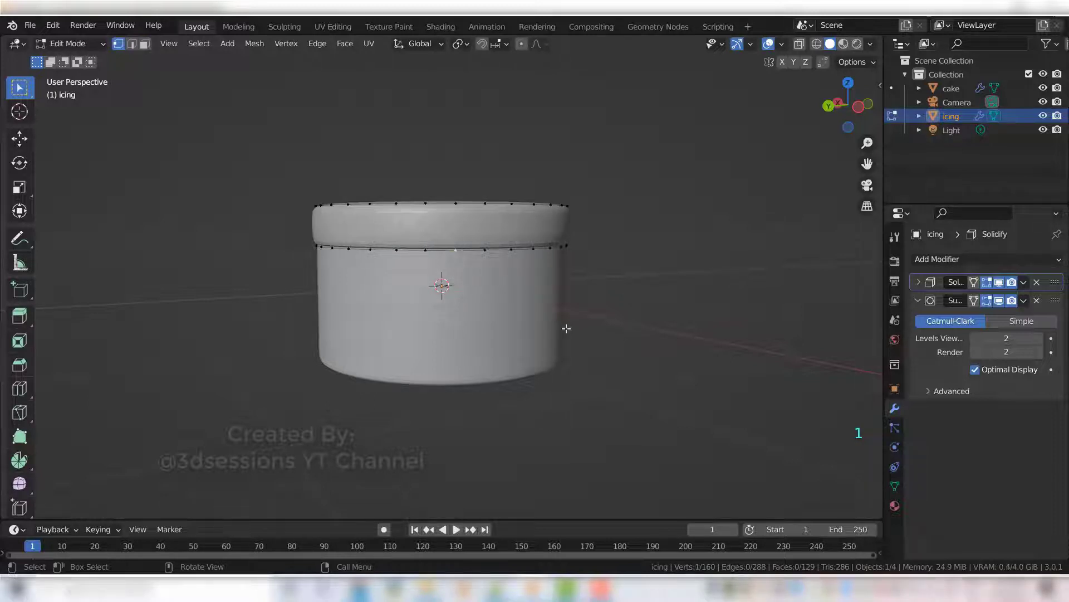
key("alt+z")
key("alt+z")
key("o")
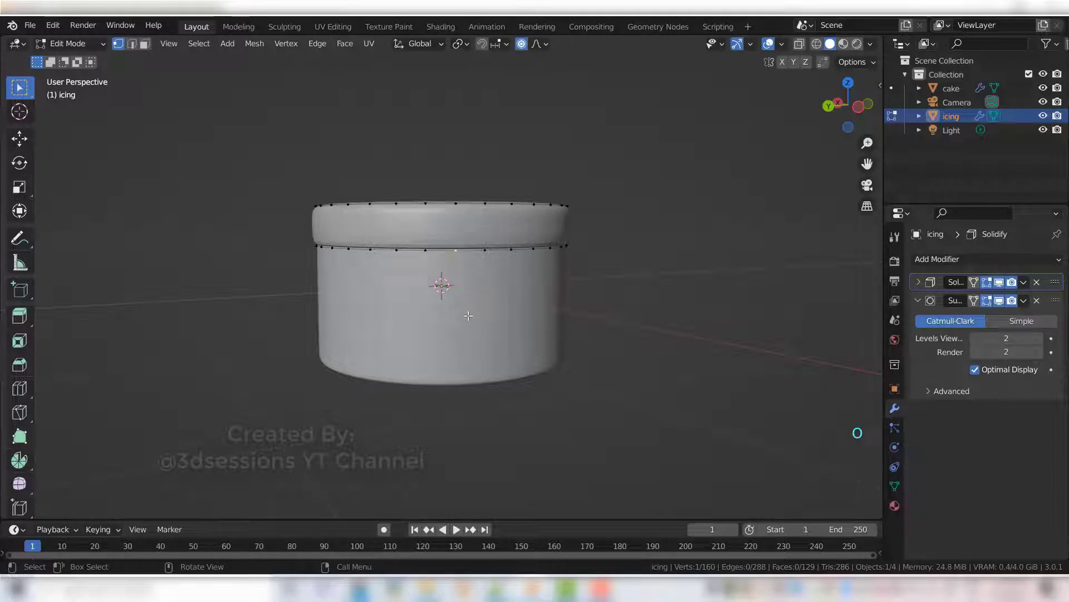
key("g")
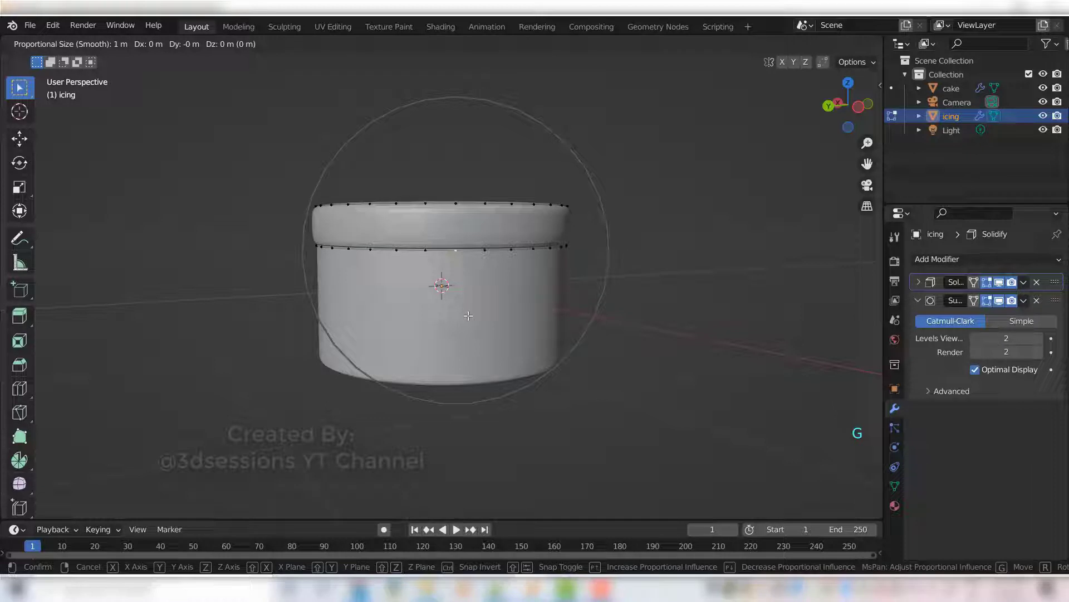
scroll(466, 315, "up", 1)
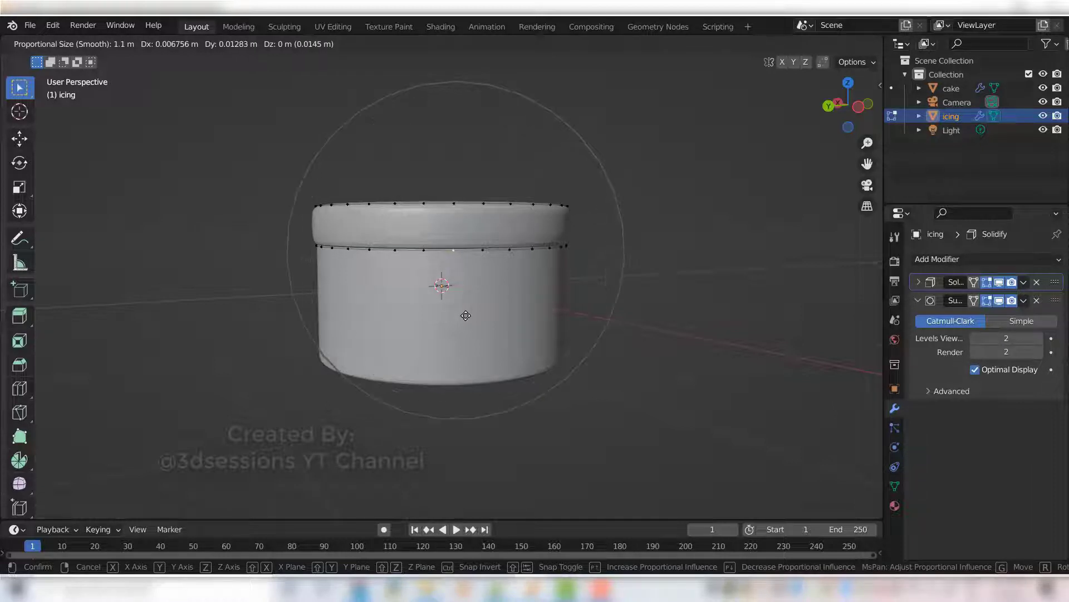
scroll(466, 316, "down", 7)
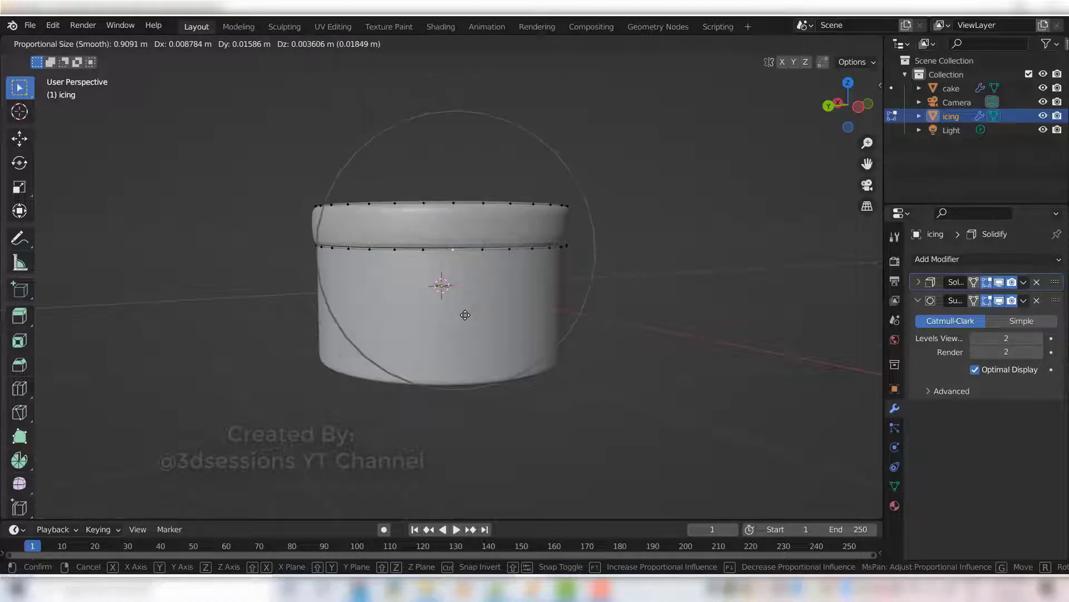
scroll(466, 315, "down", 5)
scroll(465, 315, "down", 1)
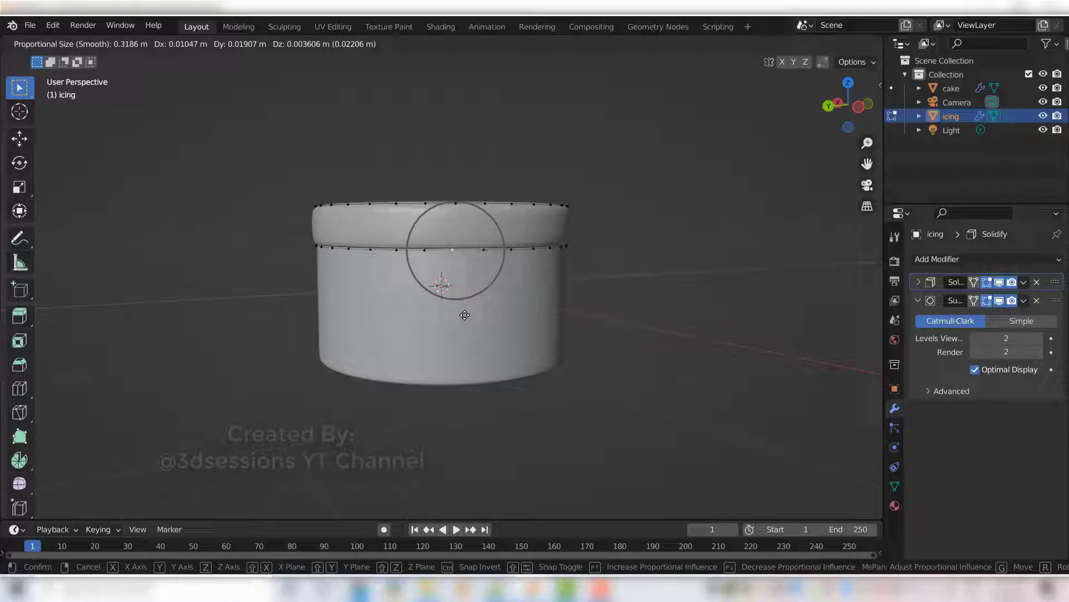
left_click(465, 315)
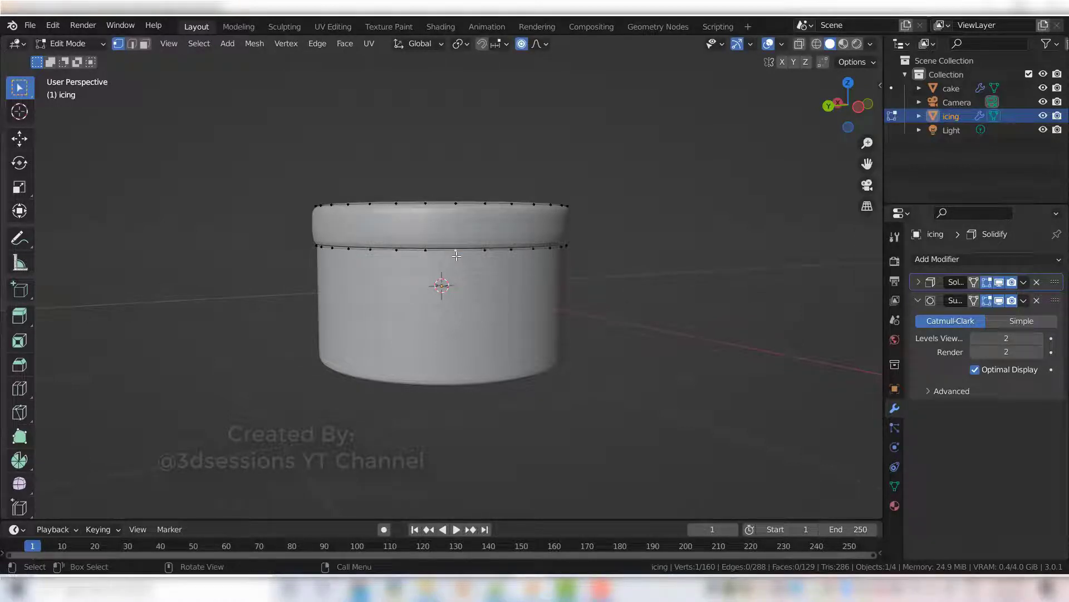
- Pull two icing edge vertices straight down along Z into the first drips
key("g")
key("z")
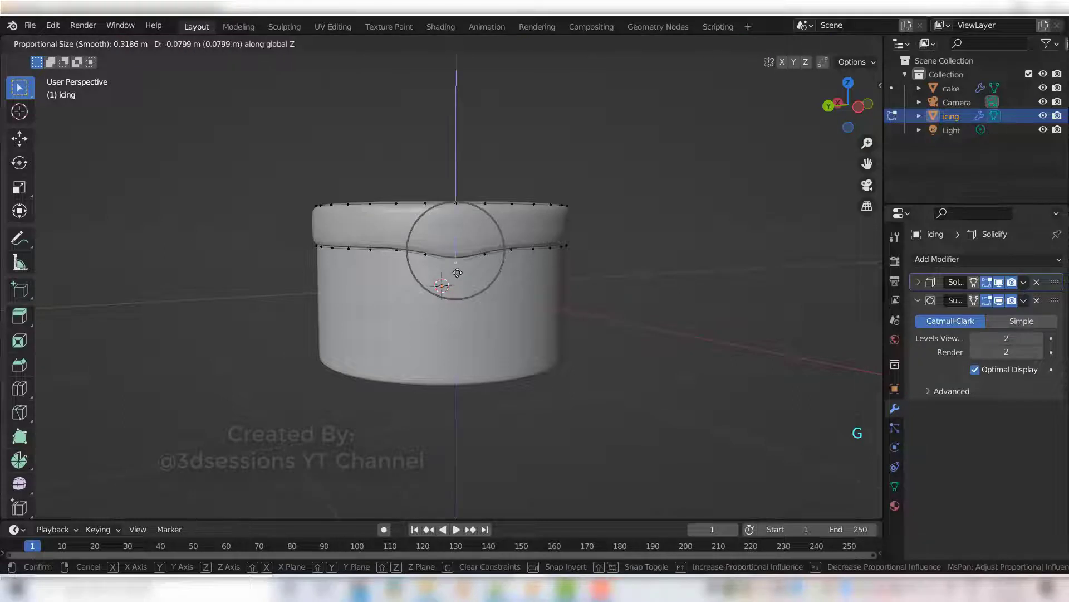
left_click(461, 373)
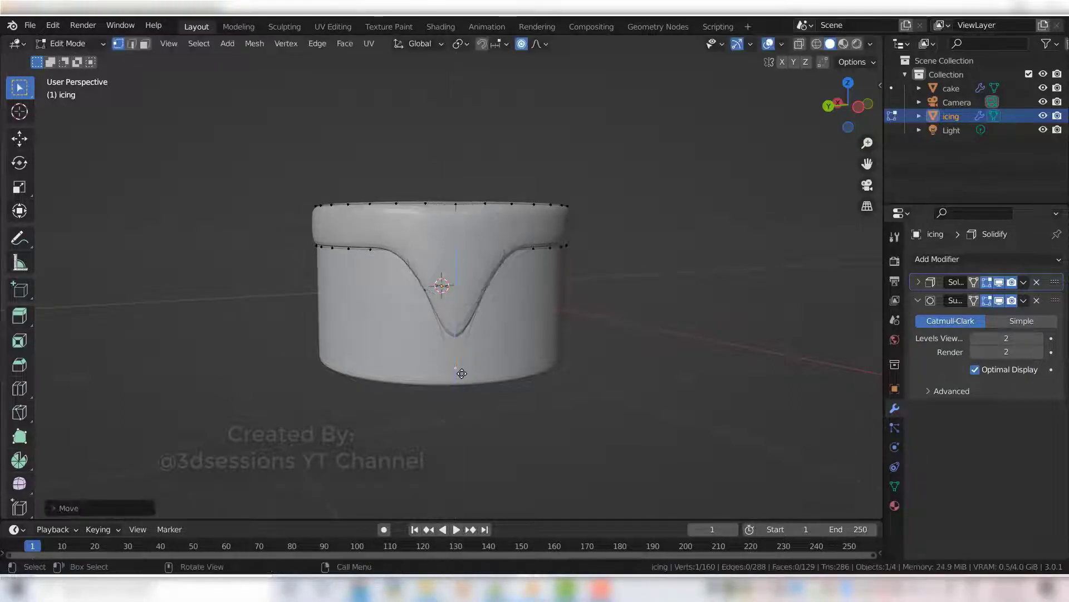
middle_click_drag(364, 411, 461, 328)
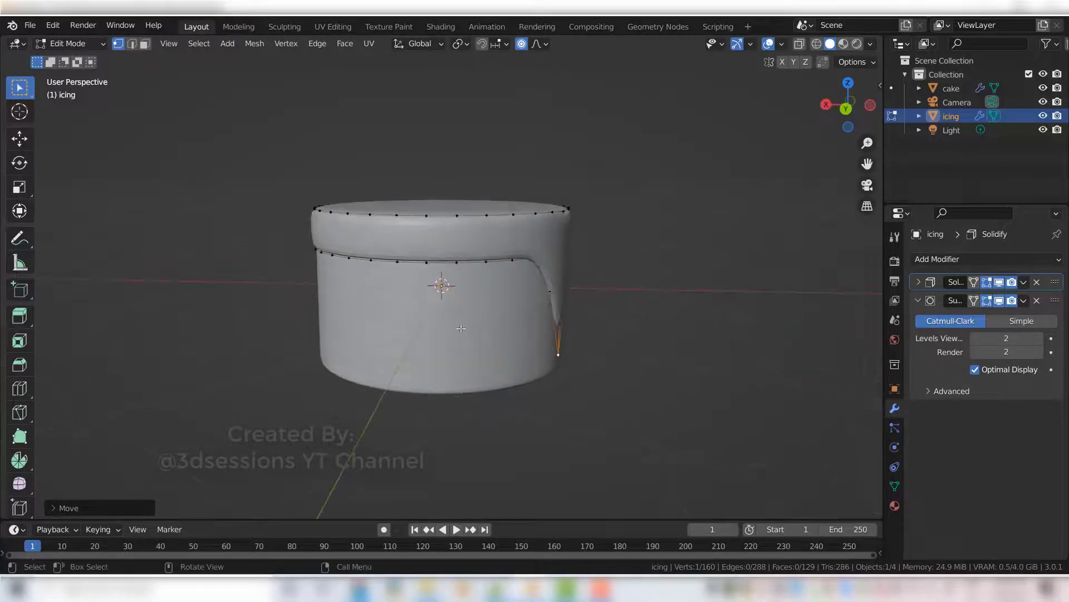
left_click(426, 263)
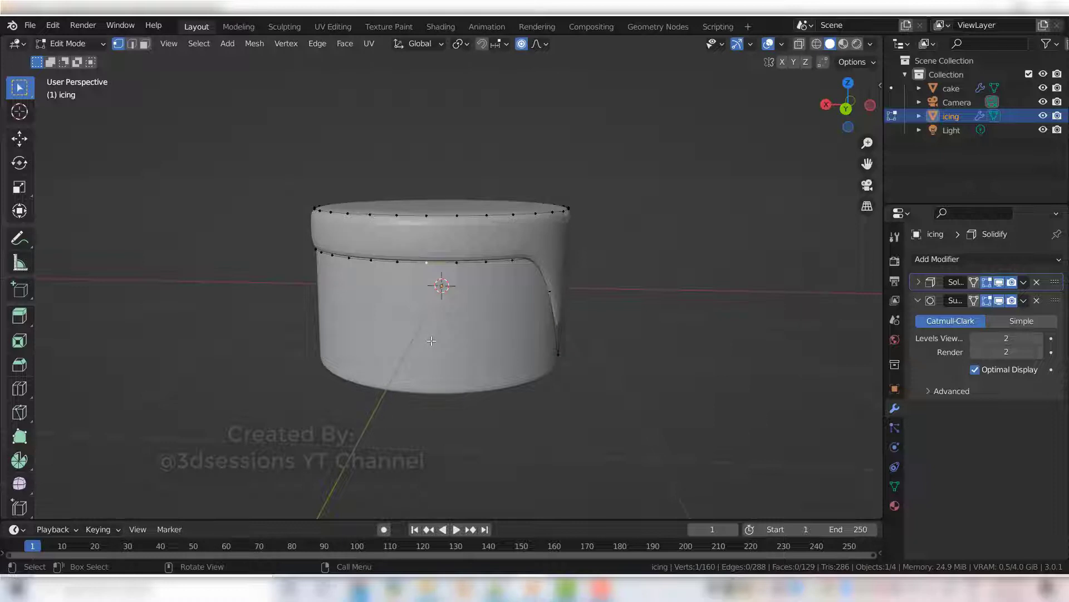
key("g")
key("z")
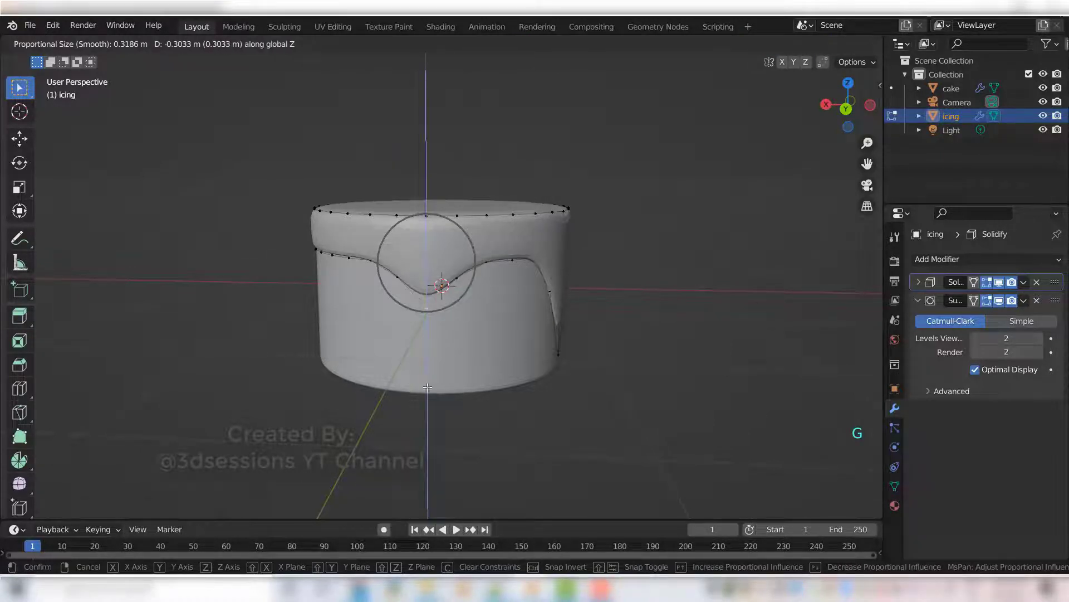
left_click(429, 386)
- Pull a third edge vertex down into a drip, cancelling an overly deep attempt
middle_click_drag(423, 295, 414, 290)
left_click(387, 267)
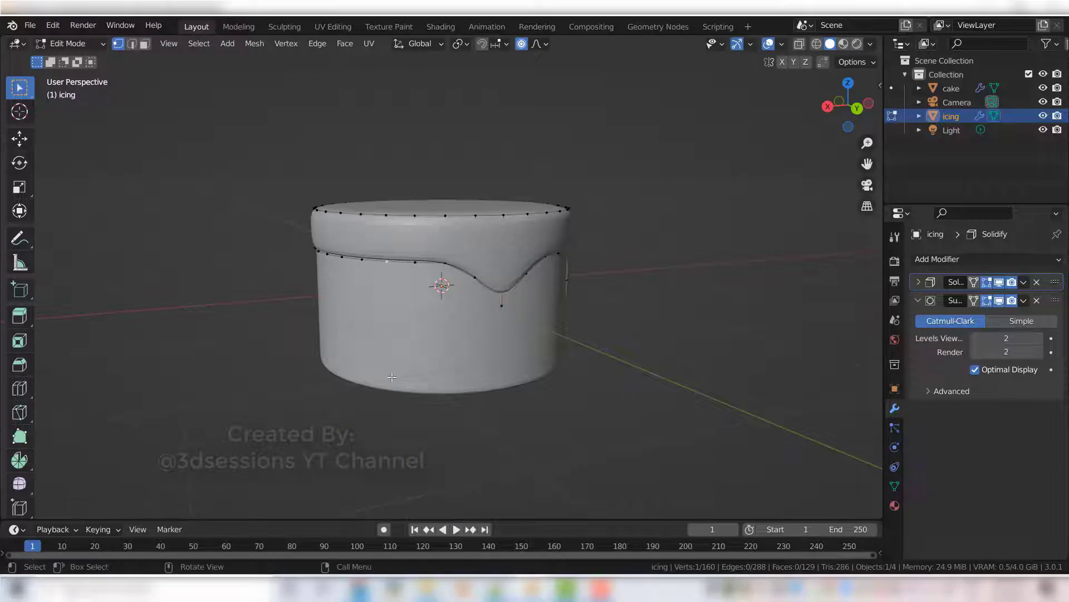
key("g")
key("z")
left_click(349, 409)
middle_click_drag(349, 410, 362, 385)
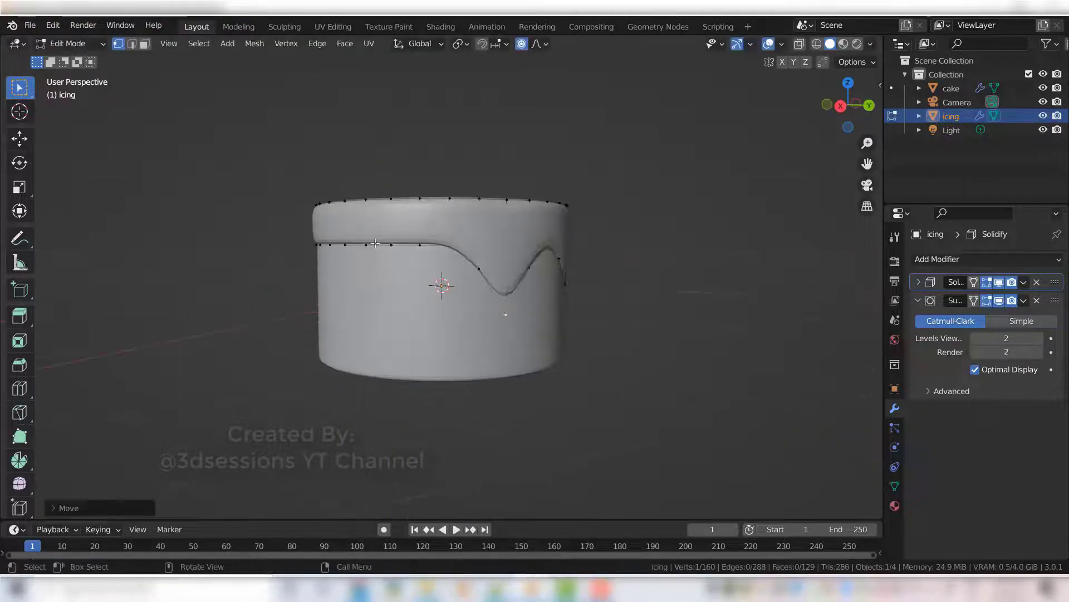
key("g")
key("z")
right_click(374, 490)
- Reshape the icing edge into a wavy arch with side drips, then return to Object Mode
key("g")
key("z")
left_click(387, 258)
key("g")
key("z")
left_click(446, 401)
key("g")
key("z")
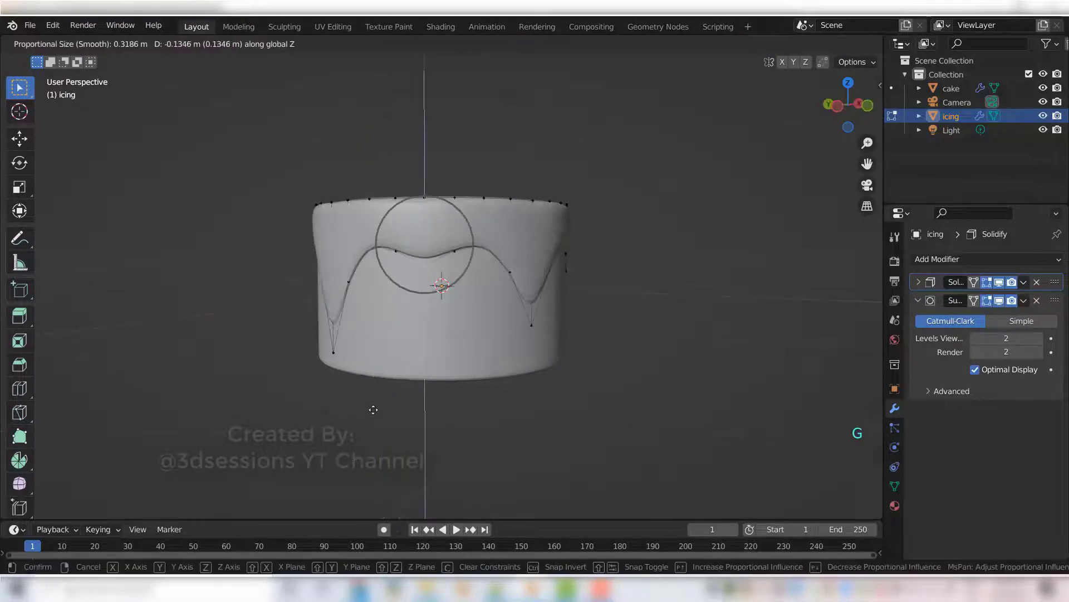
left_click(429, 346)
middle_click_drag(429, 346, 487, 322)
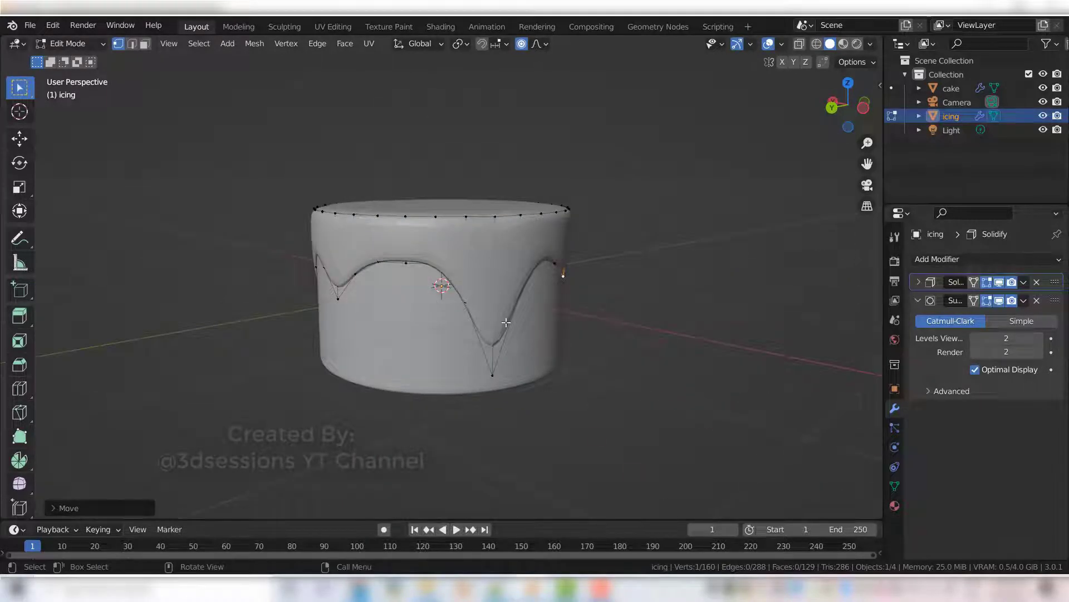
key("Tab")
middle_click_drag(577, 397, 412, 266)
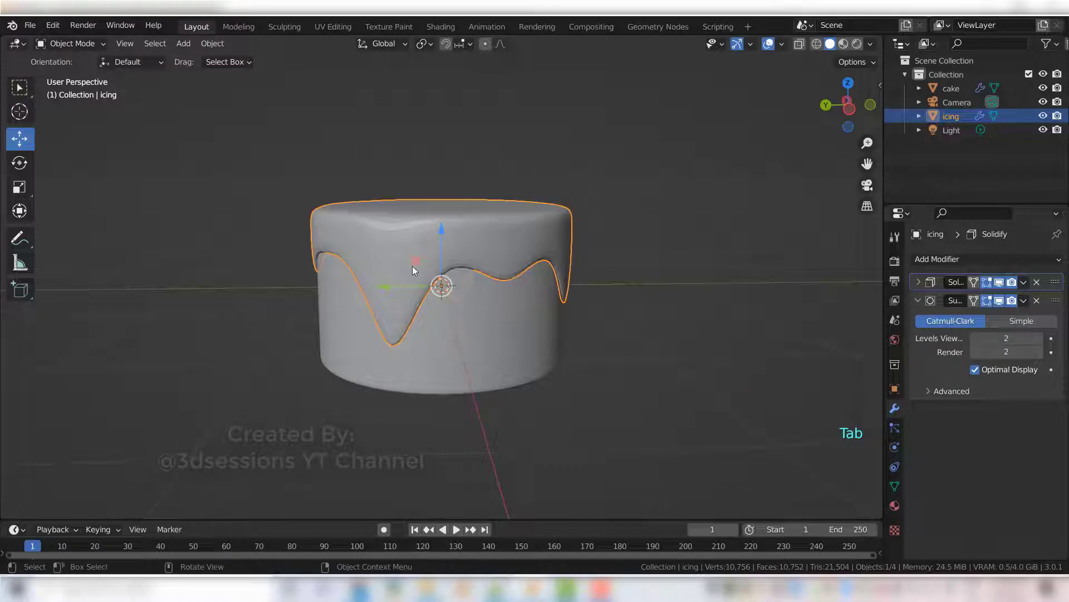
- Shade the icing smooth and set its Subdivision levels to 3 for viewport and render
right_click(389, 251)
left_click(388, 246)
middle_click_drag(467, 322, 470, 298)
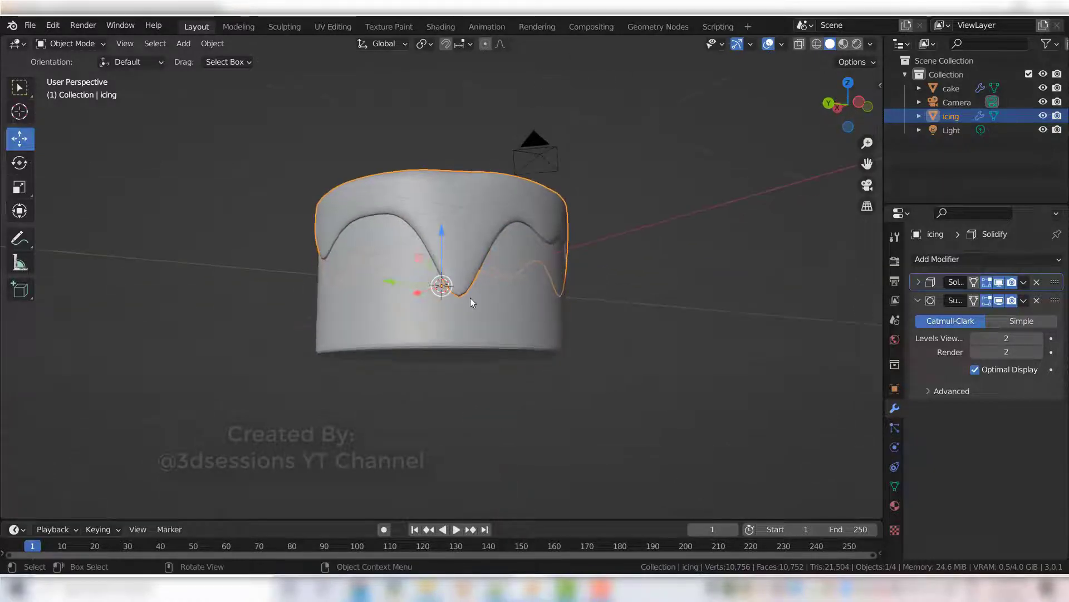
scroll(470, 310, "up", 5)
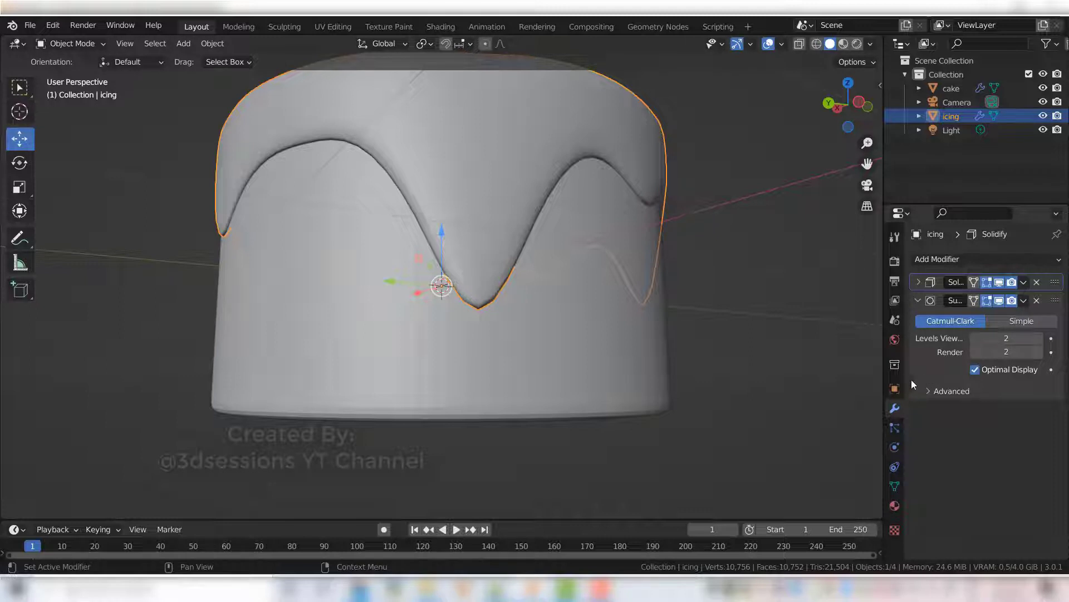
left_click(1040, 339)
left_click(1039, 352)
- Shade the cake body smooth
middle_click_drag(449, 317, 350, 342)
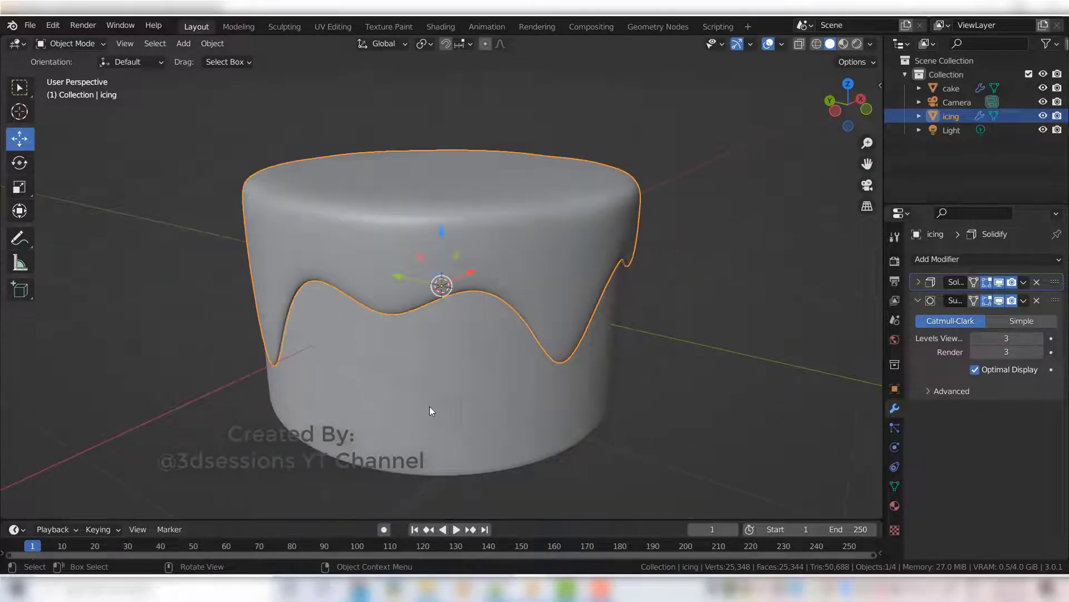
left_click(462, 370)
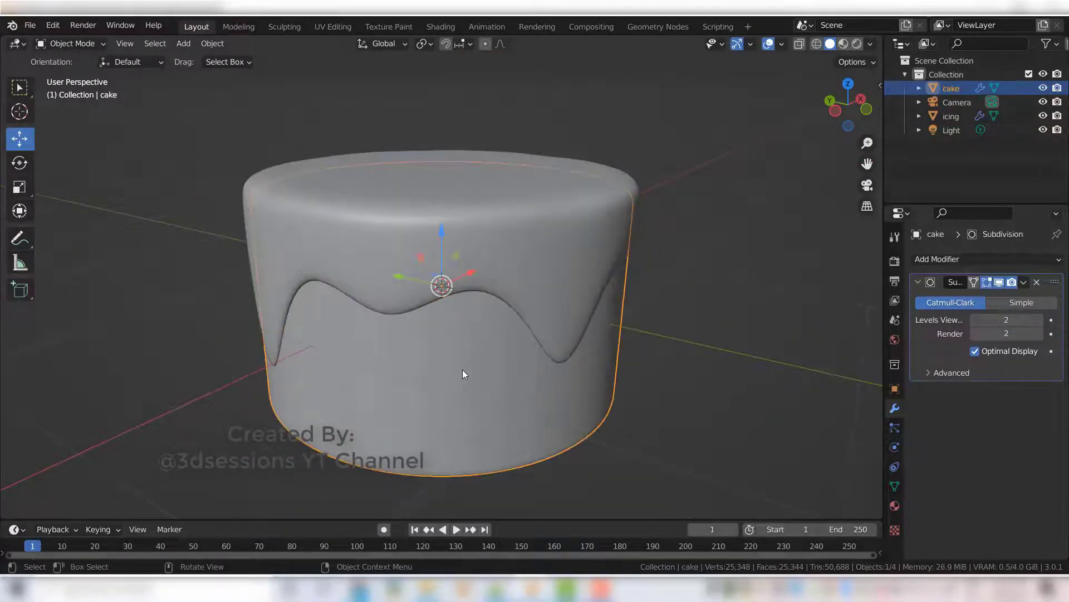
right_click(463, 370)
left_click(457, 323)
scroll(406, 422, "down", 3)
middle_click_drag(405, 422, 128, 426)
- Select the cake body together with its icing
left_click(599, 396)
middle_click_drag(508, 394, 428, 338)
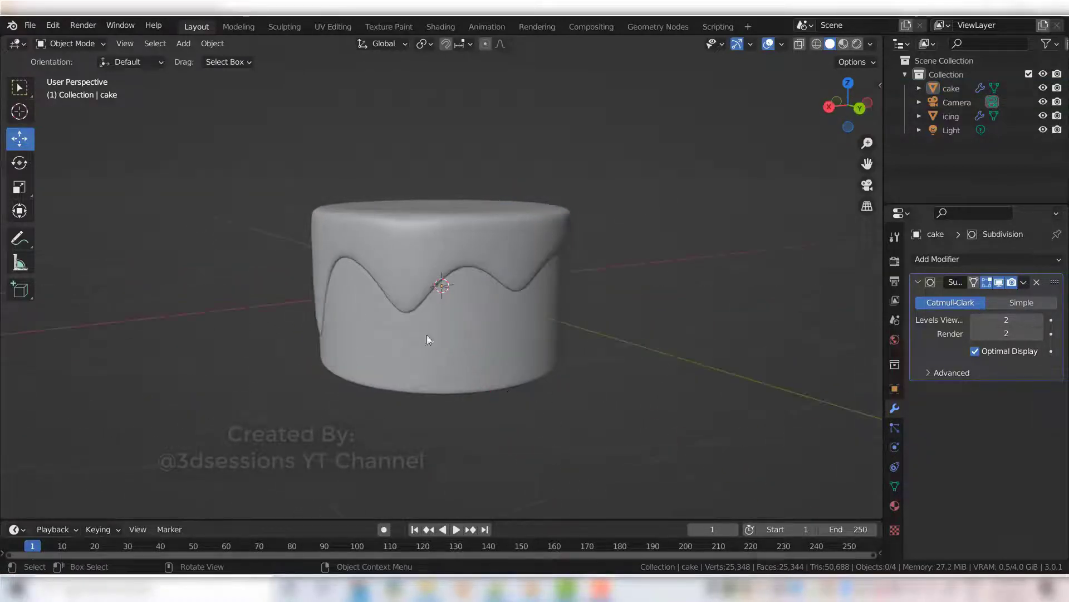
left_click(483, 361)
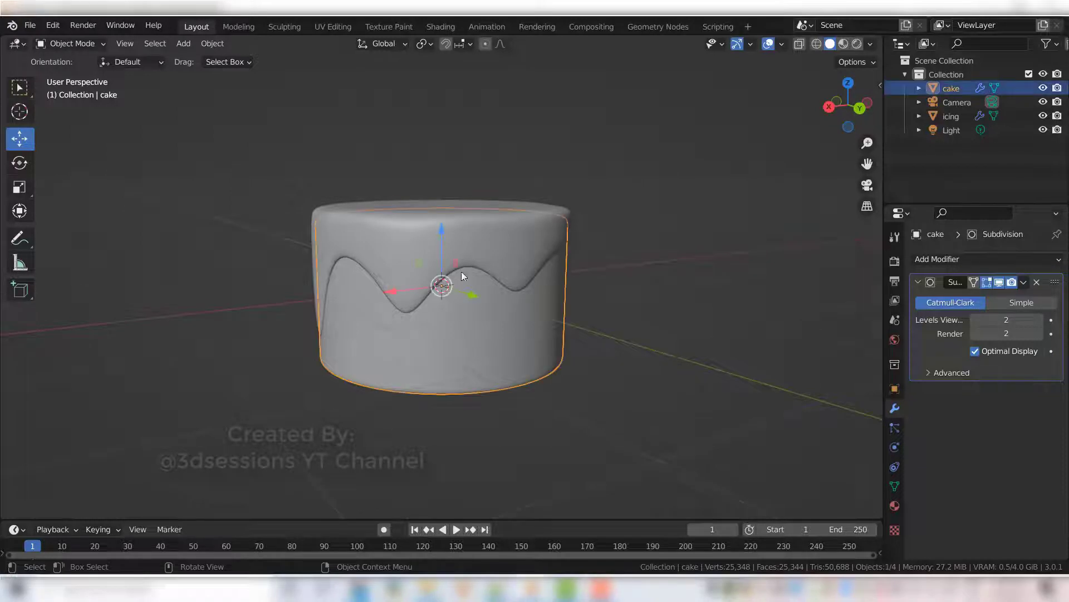
left_click(470, 243, "shift")
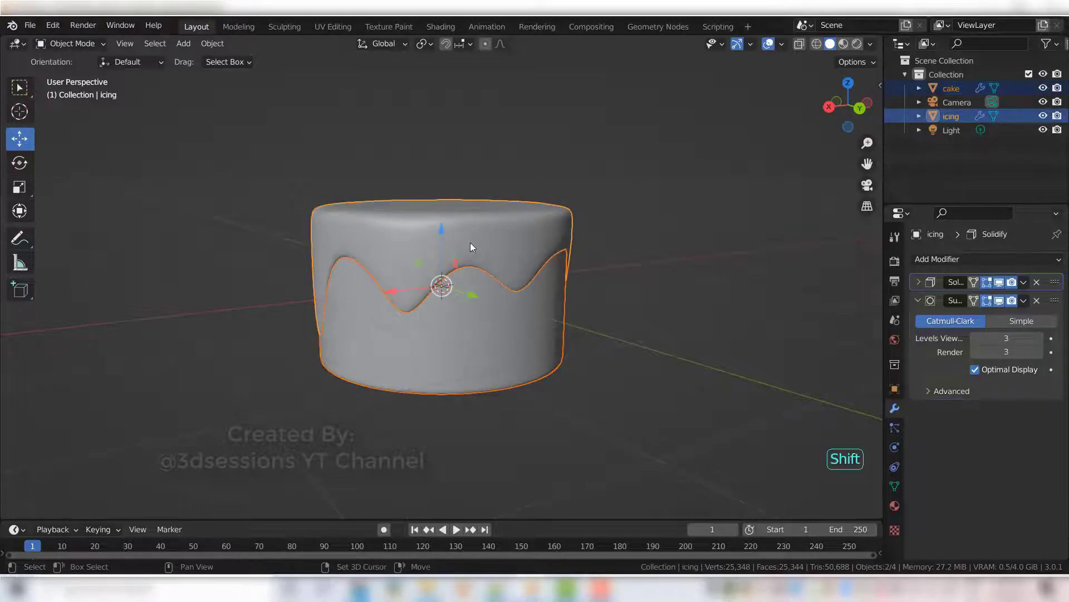
- Duplicate the cake and icing, lift the copy above the cake and shrink it
key("shift+d")
right_click(560, 503)
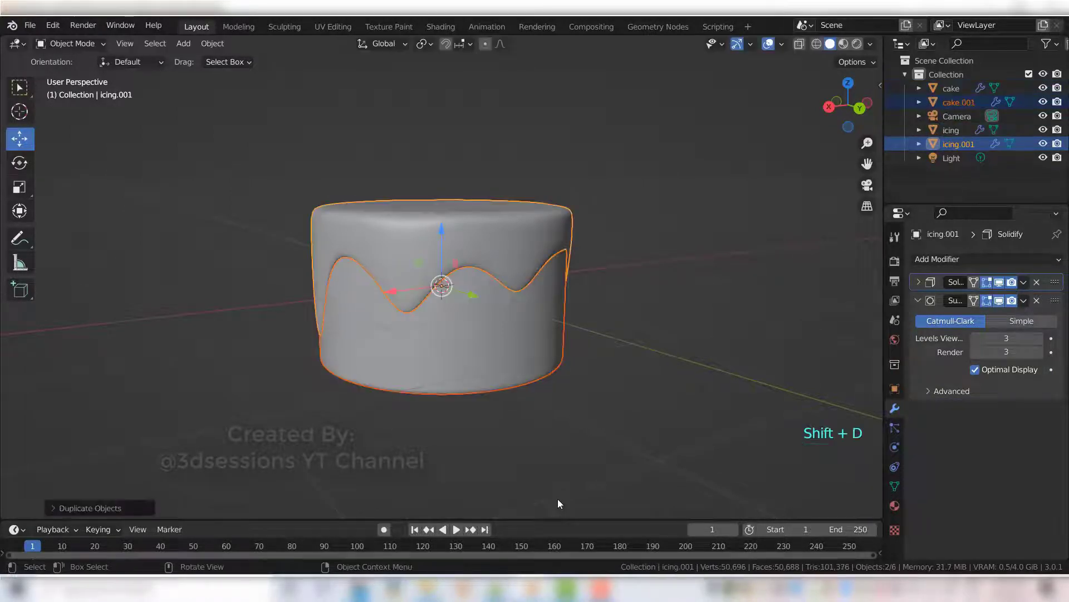
left_click_drag(443, 236, 462, 65)
scroll(565, 271, "down", 2)
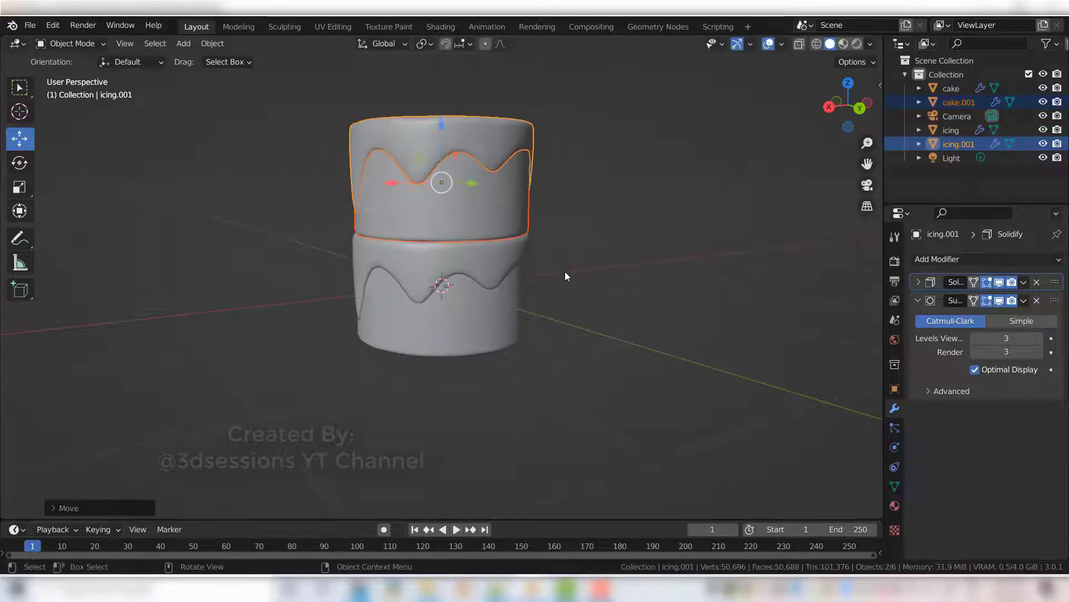
scroll(565, 272, "down", 1)
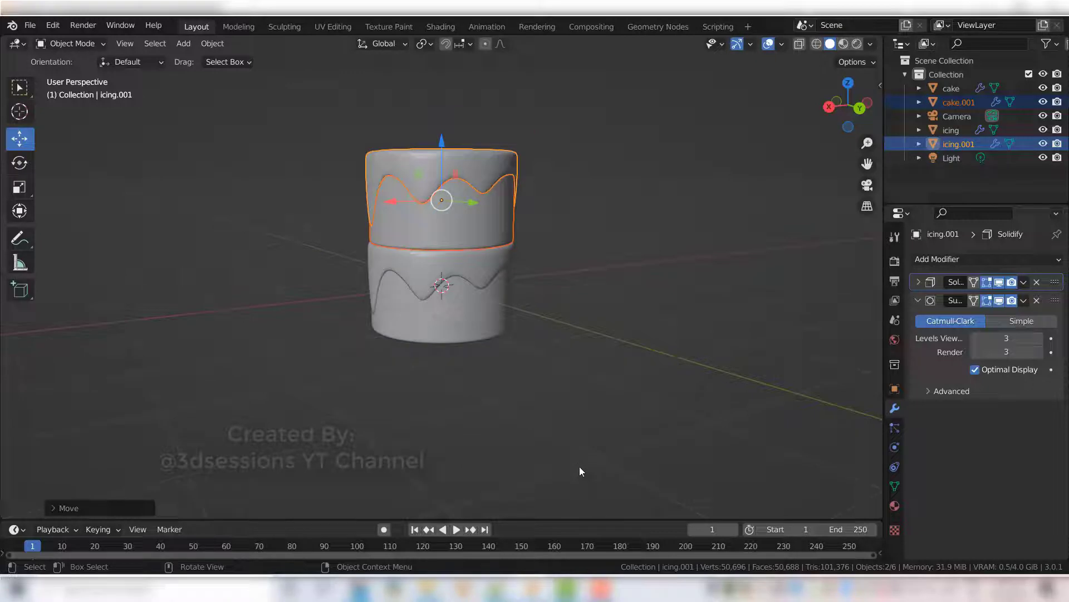
key("s")
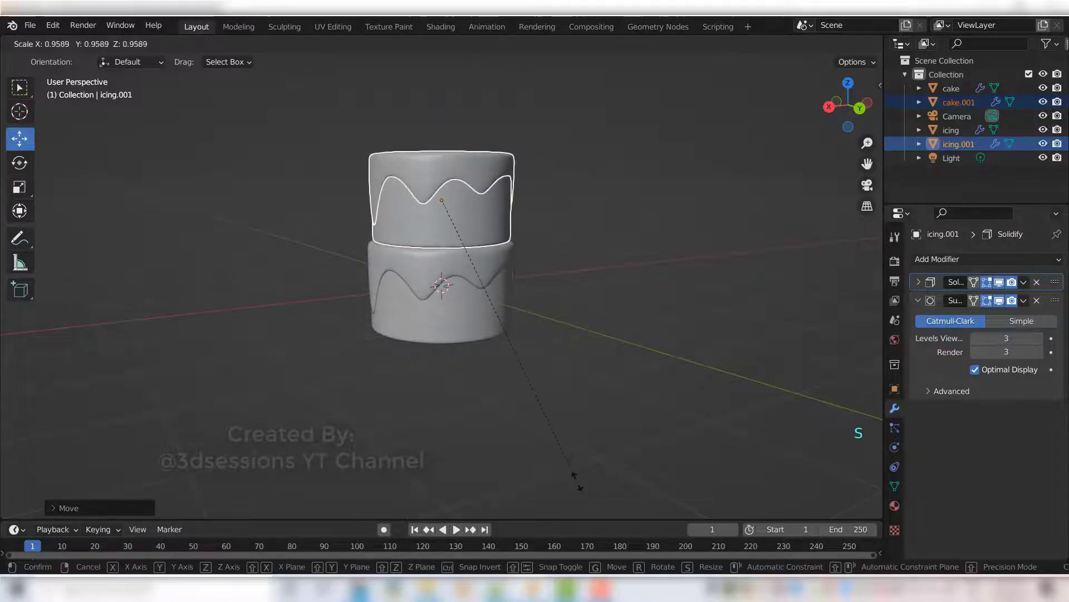
left_click(536, 438)
- Resize the upper tier in top X-ray view so it fits inside the bottom tier
key("grave")
left_click(448, 116)
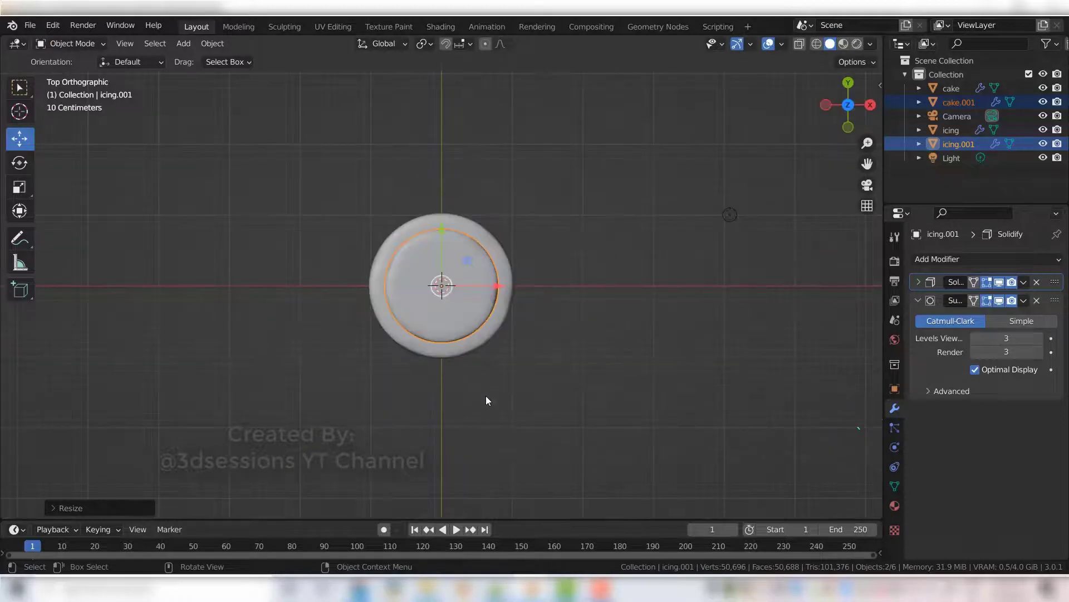
key("alt+z")
scroll(513, 438, "up", 2)
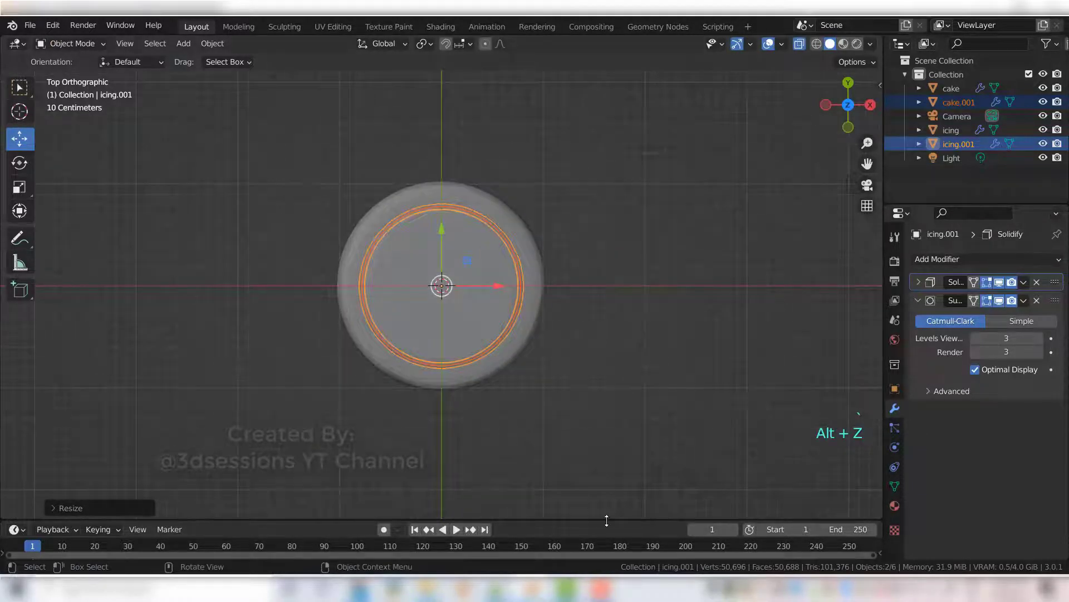
key("s")
key("s")
left_click(628, 433)
middle_click_drag(564, 477, 543, 329)
key("alt+z")
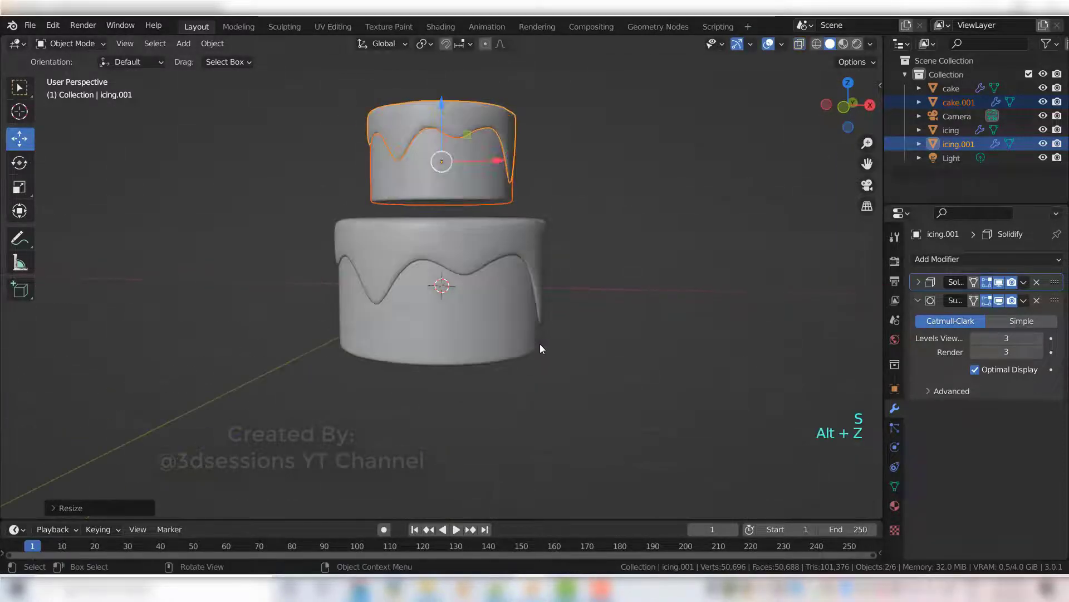
- Lower the upper tier onto the bottom tier, then slightly enlarge and raise its icing
left_click_drag(442, 99, 441, 118)
middle_click_drag(422, 366, 435, 401)
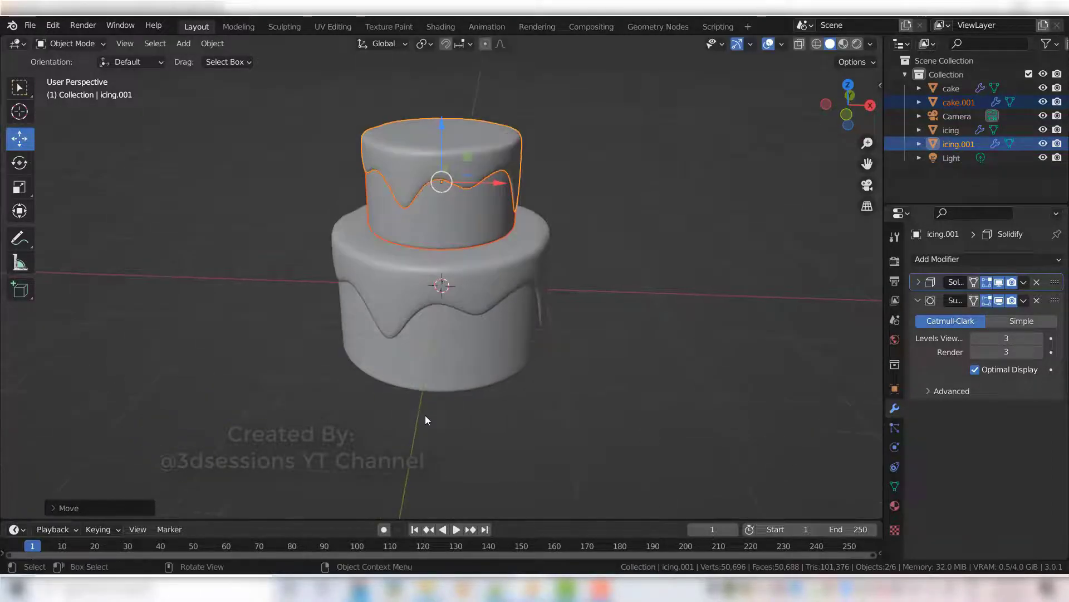
key("s")
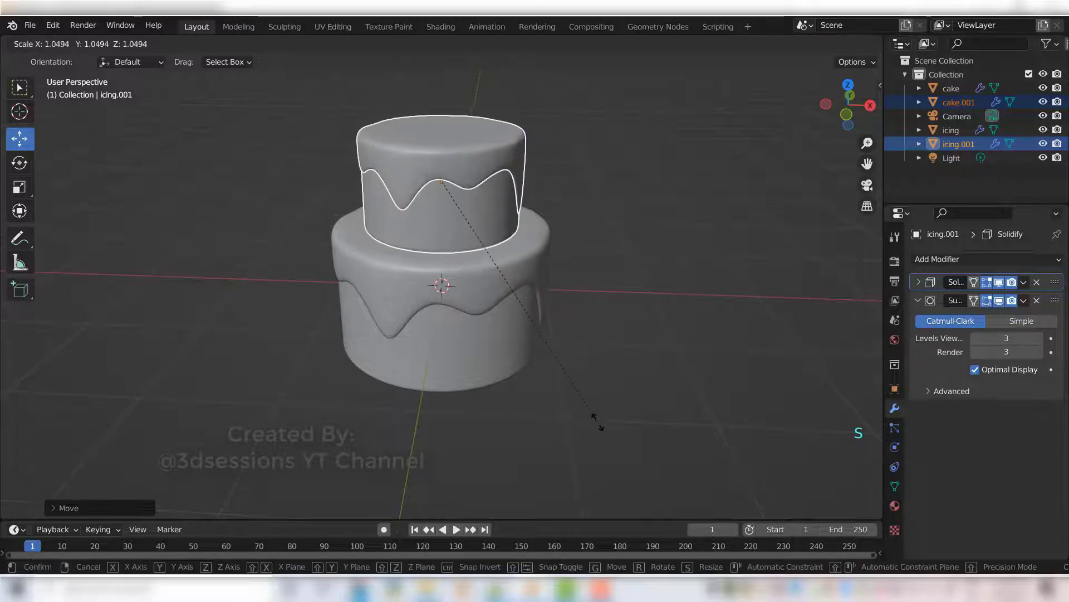
left_click(603, 419)
key("grave")
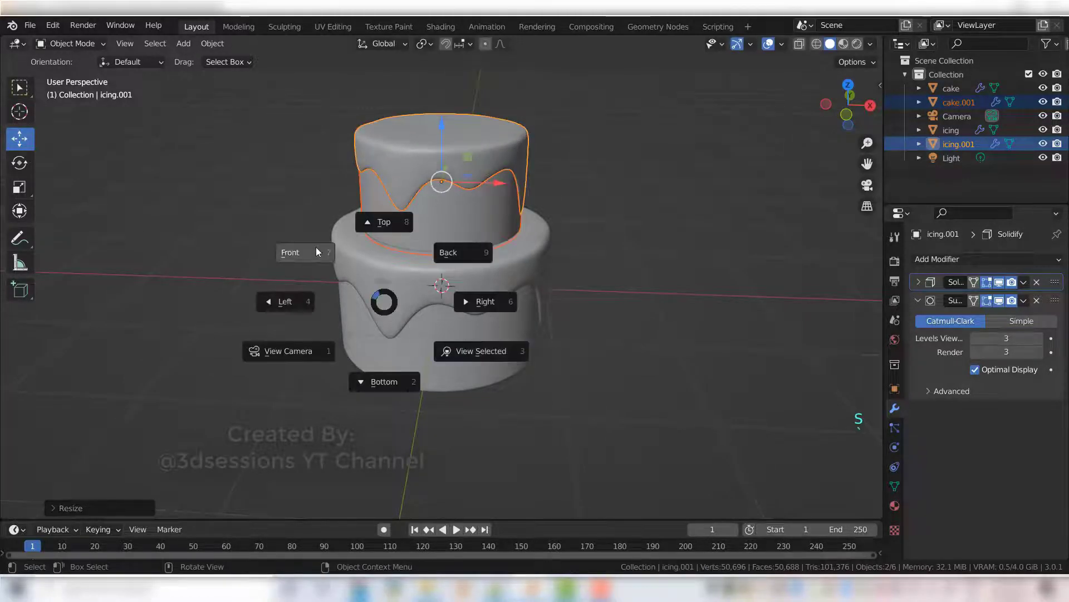
left_click(303, 249)
left_click_drag(441, 124, 443, 124)
- Select only the upper tier's icing, icing.001
middle_click_drag(625, 310, 597, 380)
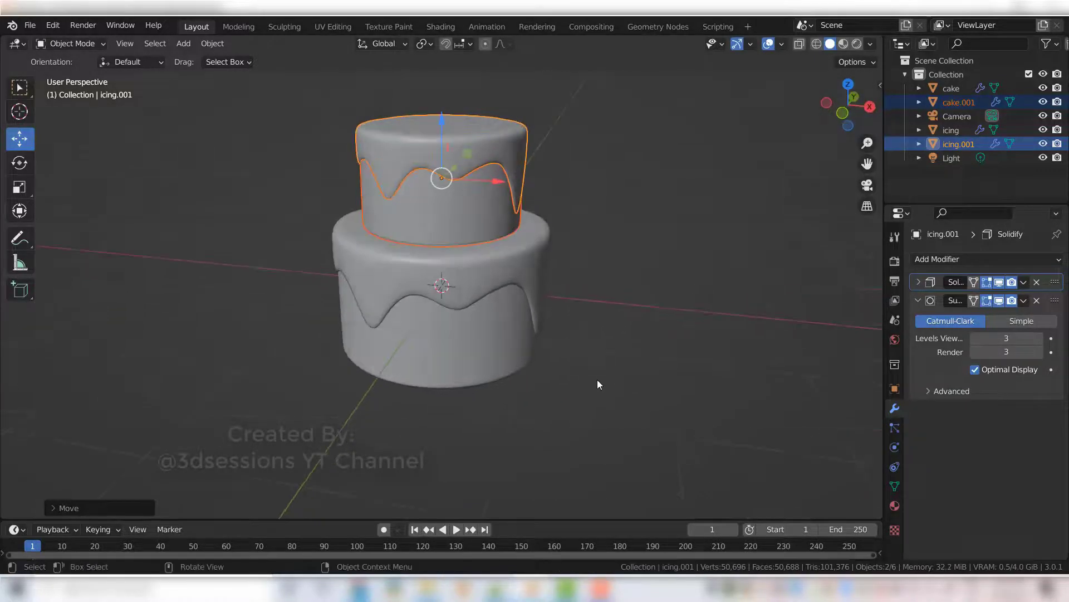
left_click(469, 413)
middle_click_drag(469, 419, 428, 251)
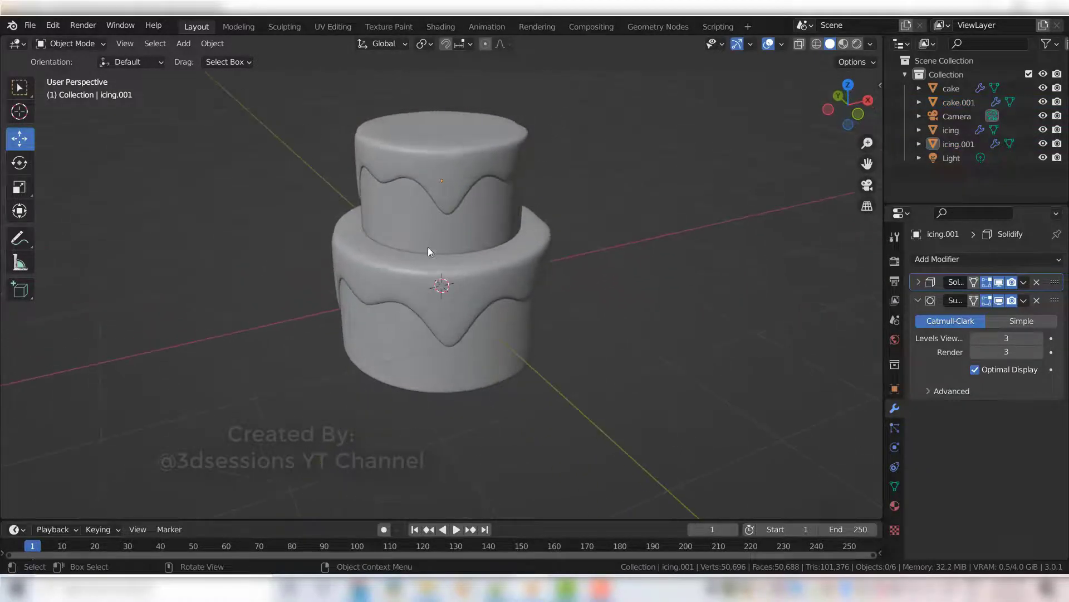
left_click(452, 190)
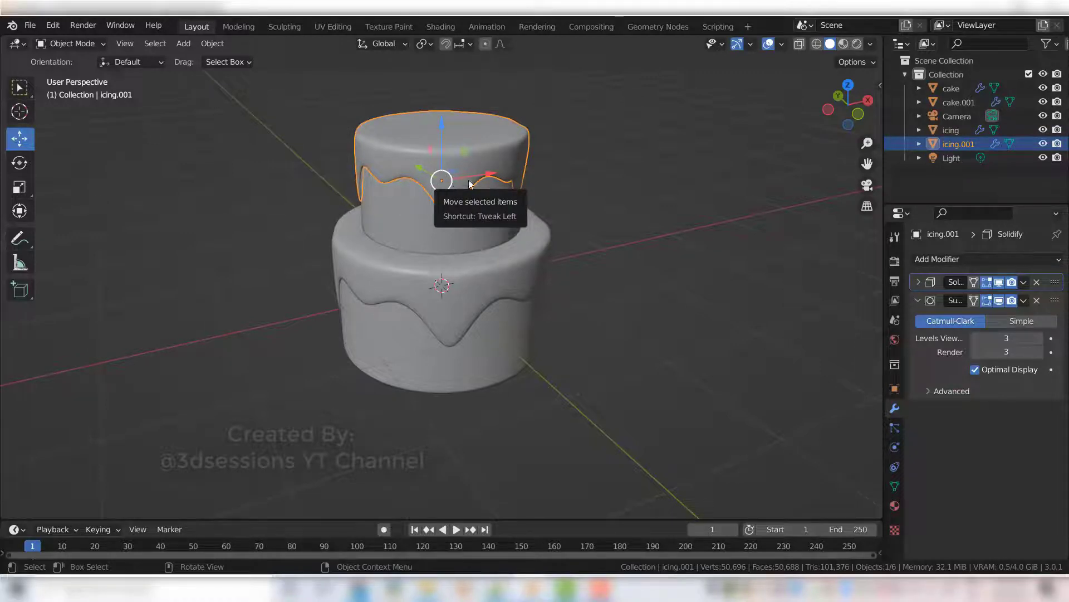
- Enter Edit Mode on icing.001 and move an edge vertex vertically
key("Tab")
middle_click_drag(503, 359, 379, 342)
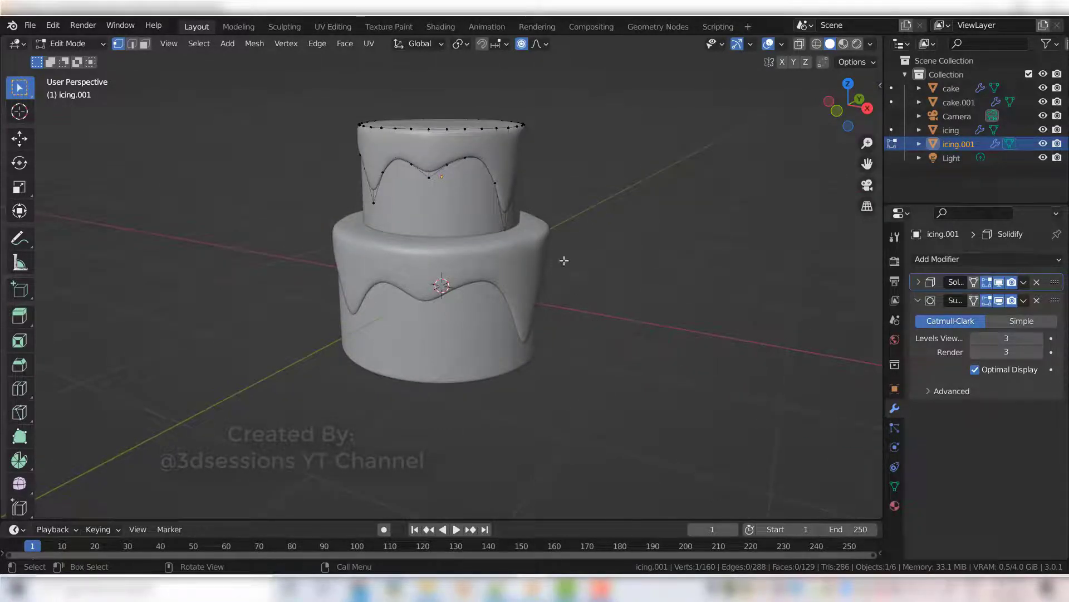
middle_click_drag(510, 247, 491, 240)
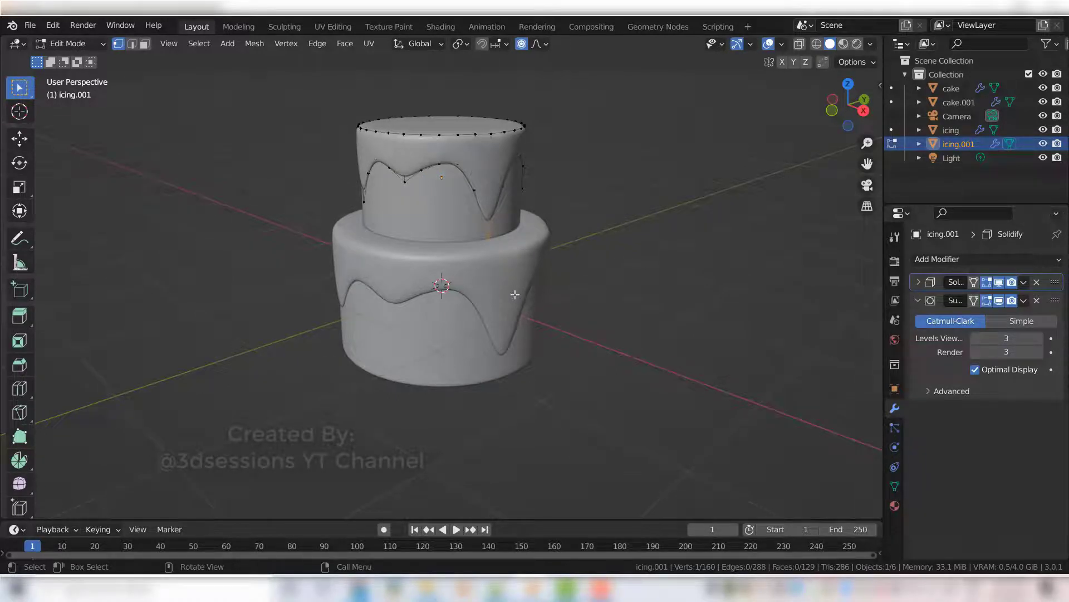
key("g")
key("z")
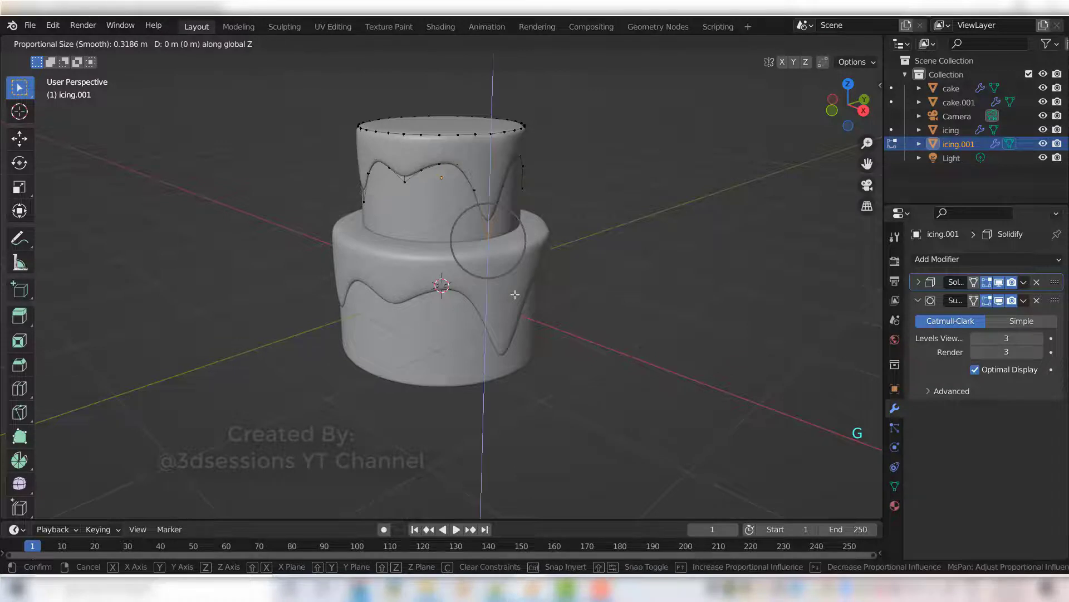
left_click(514, 271)
- Pull another drip lower down the top tier's side with proportional falloff
middle_click_drag(515, 271, 474, 297)
key("g")
left_click(499, 300)
key("g")
key("z")
left_click(503, 355)
middle_click_drag(503, 354, 514, 324)
key("g")
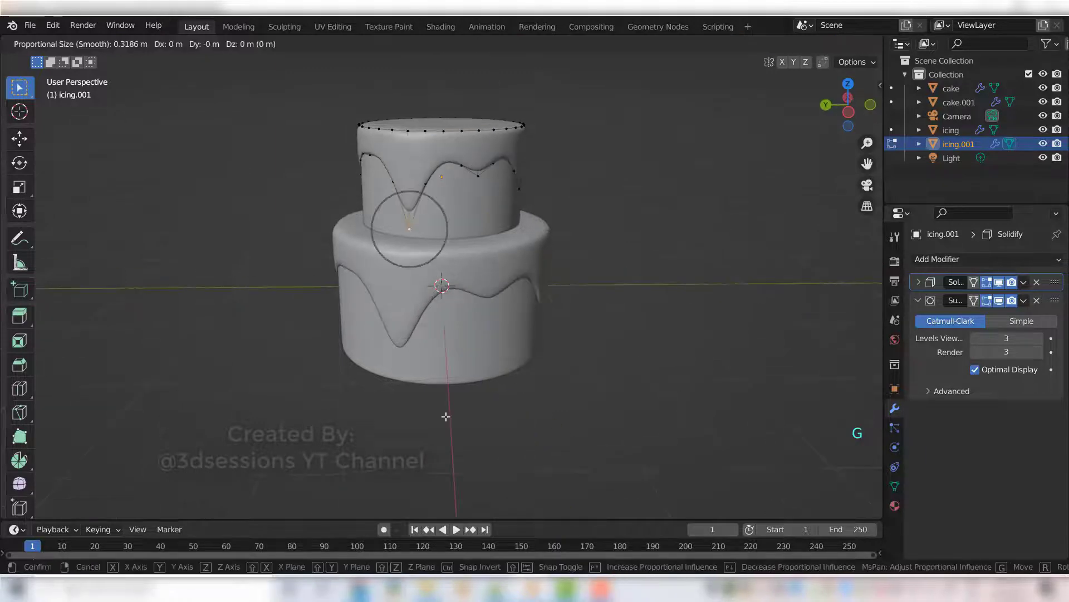